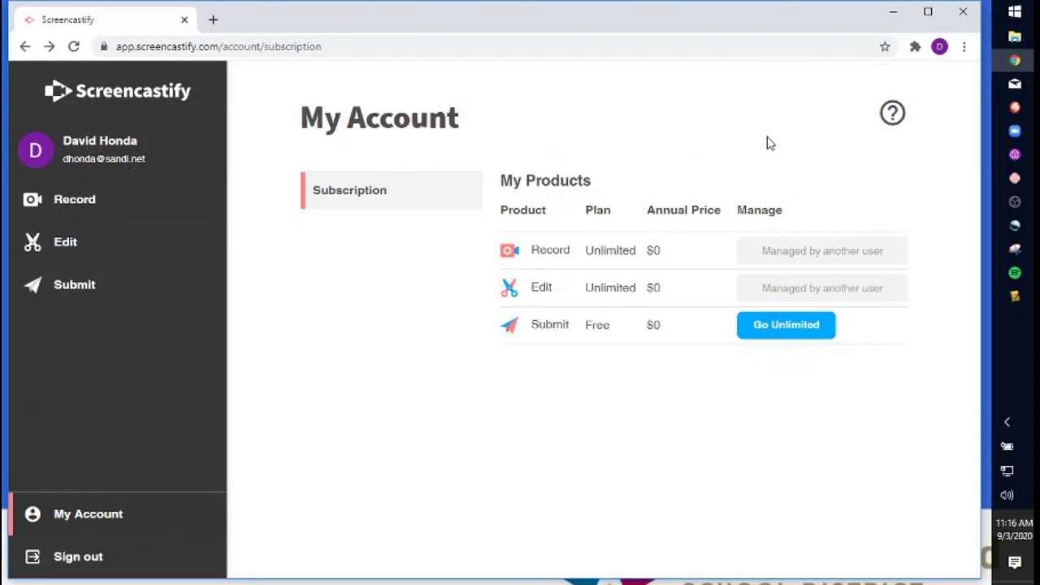
Open the Screencastify recorder extension and select the Communications Yeti Stereo Microphone as the microphone for the desktop recording
left_click(914, 48)
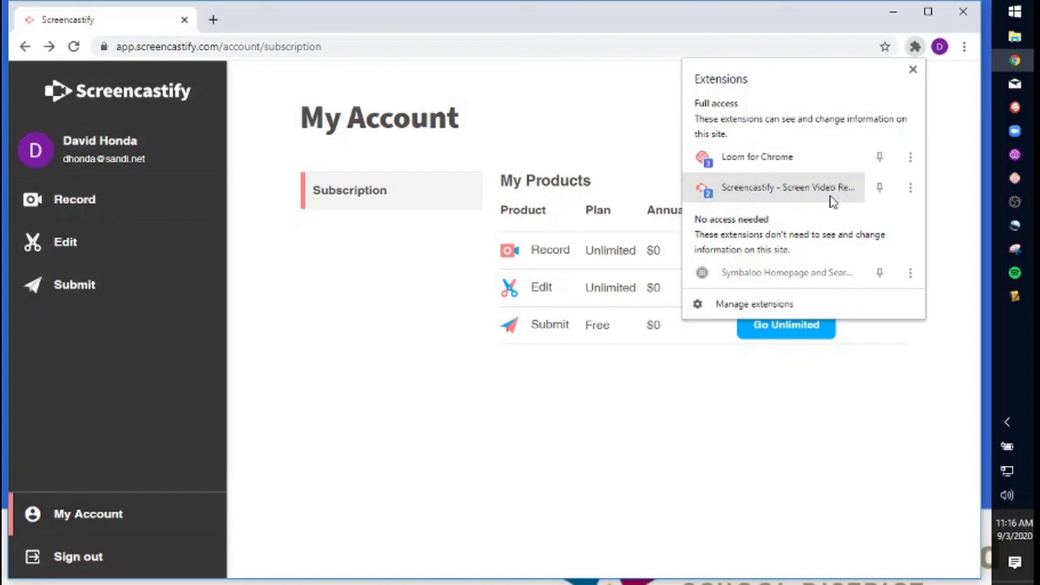
left_click(772, 187)
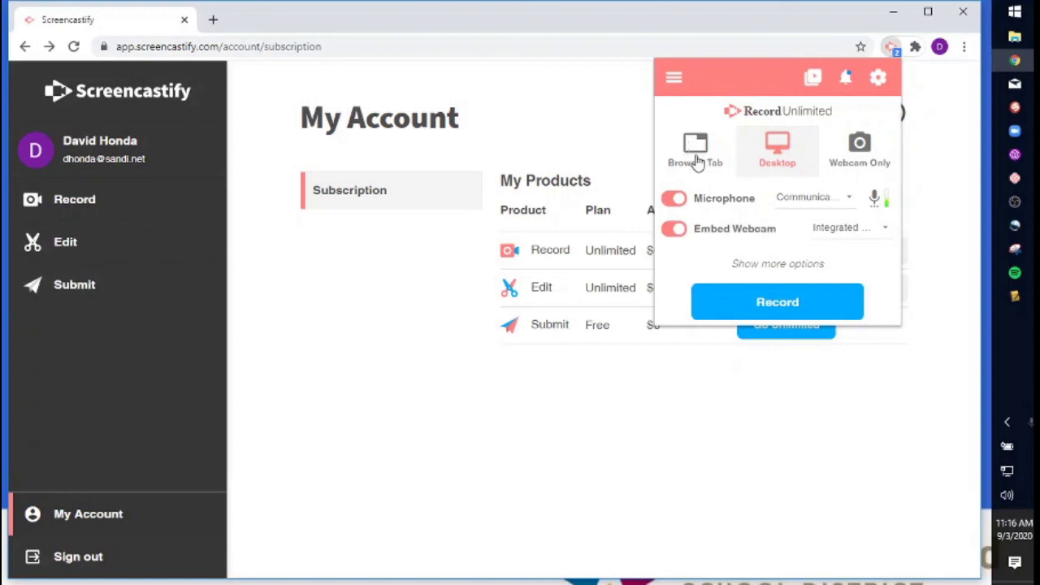
left_click(839, 203)
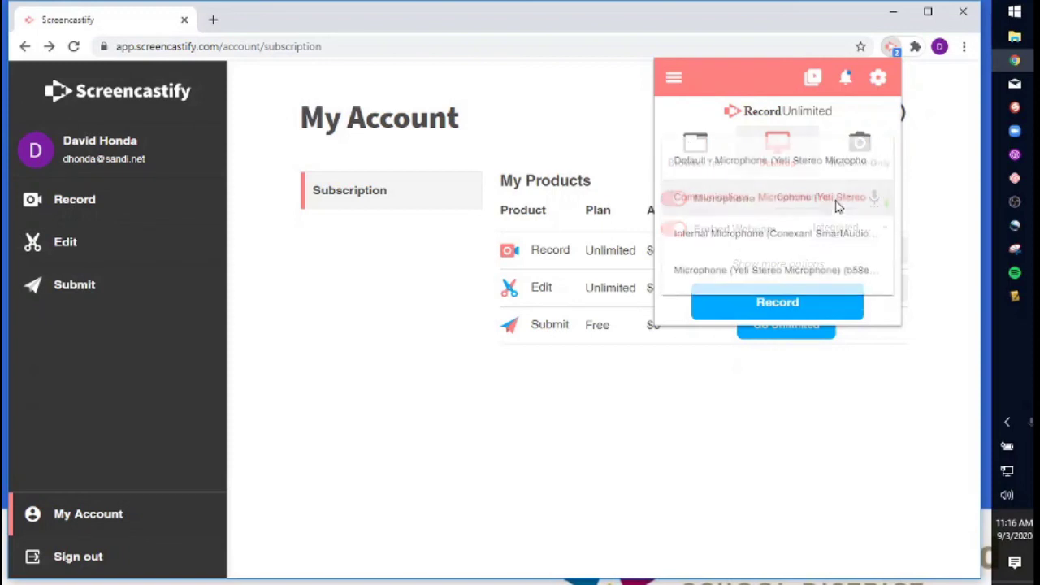
left_click(838, 207)
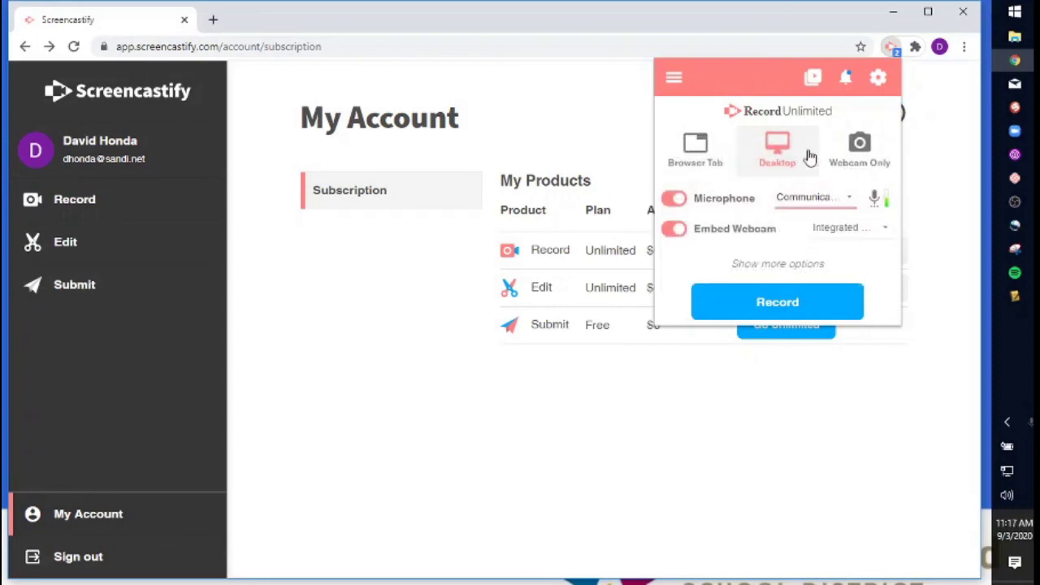
Try the Webcam Only mode and switching off Embed Webcam, restoring Desktop mode with the webcam embedded
left_click(864, 166)
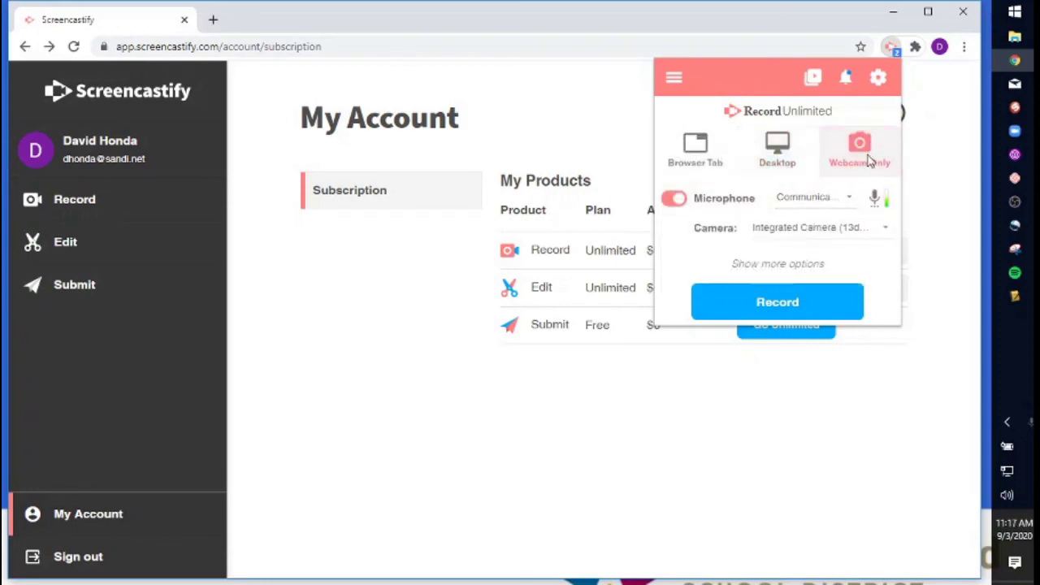
left_click(795, 159)
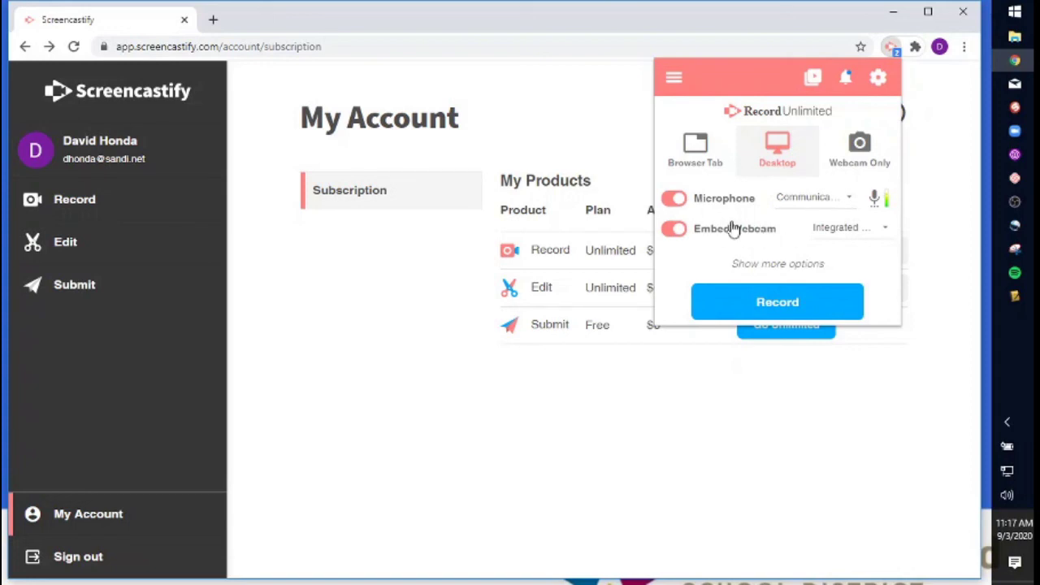
left_click(678, 230)
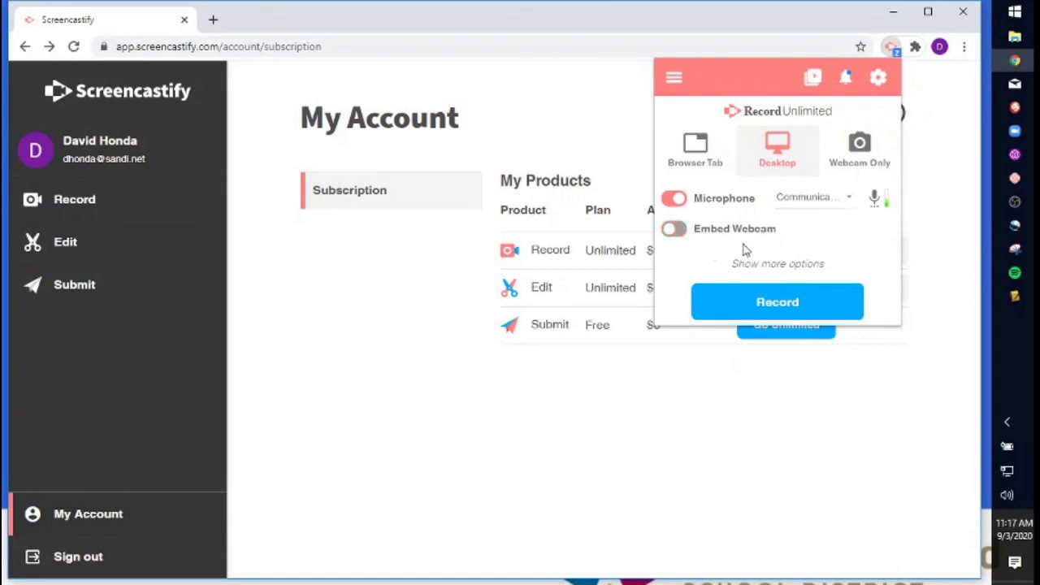
left_click(678, 230)
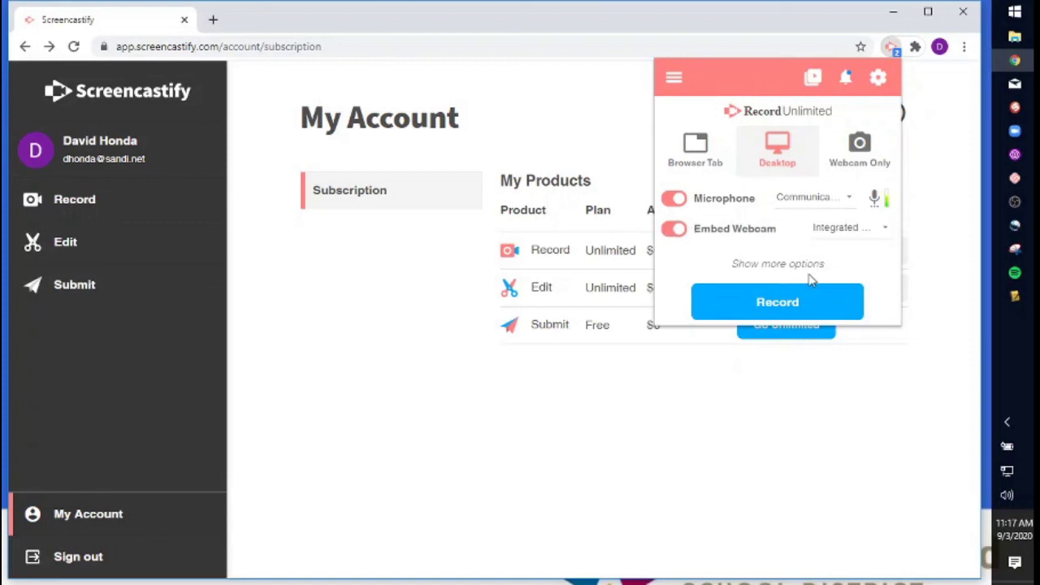
Look over the additional recording options and start a desktop recording that shares the Screencastify Chrome window
left_click(801, 267)
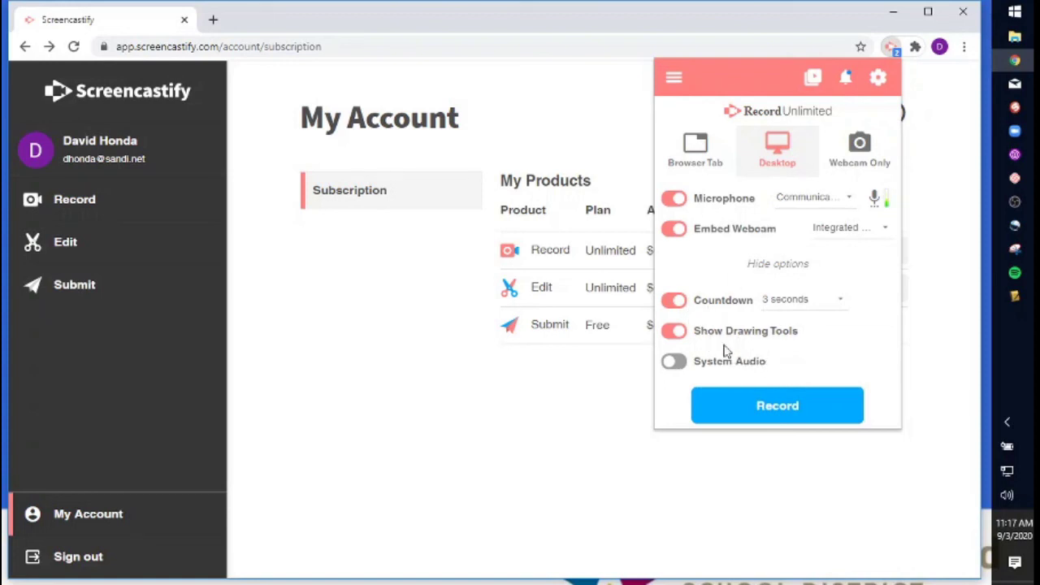
left_click(782, 265)
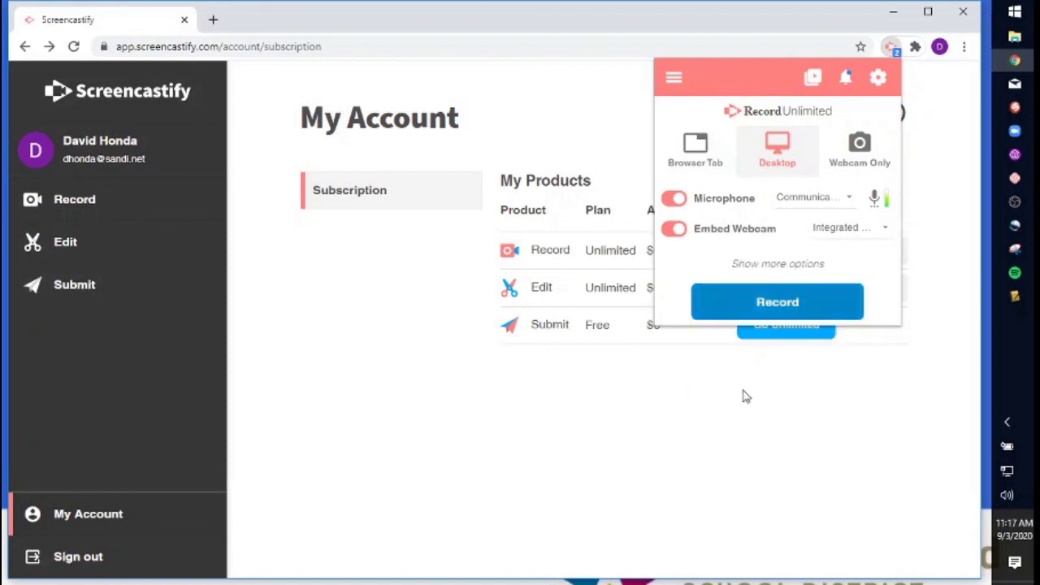
left_click(776, 306)
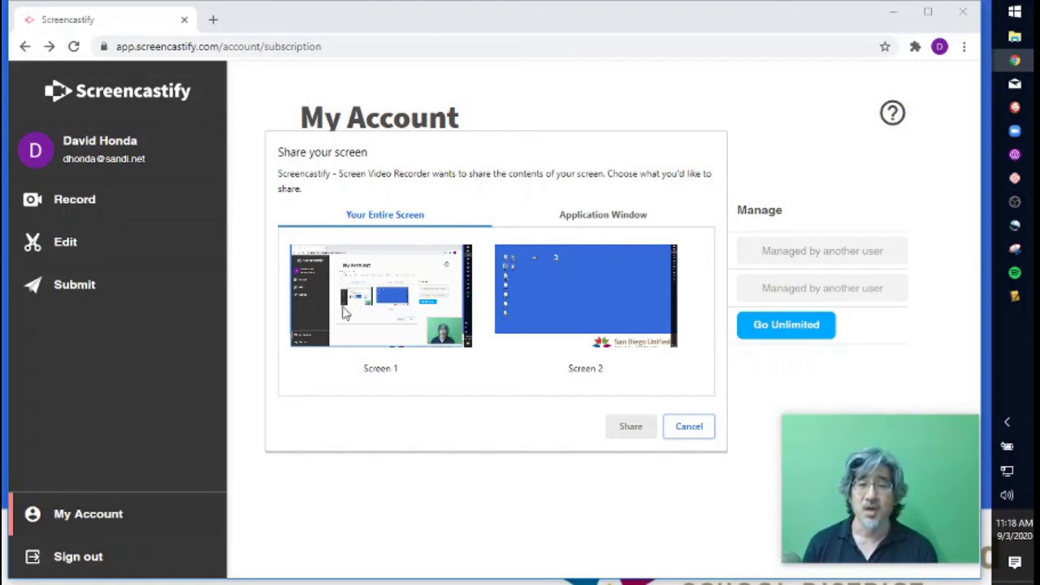
left_click(608, 221)
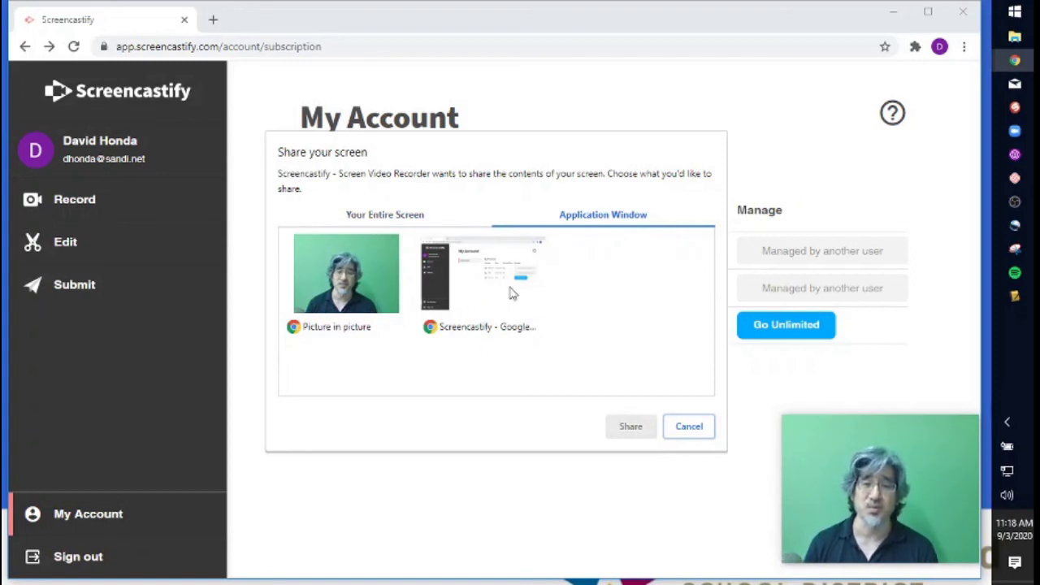
left_click(489, 326)
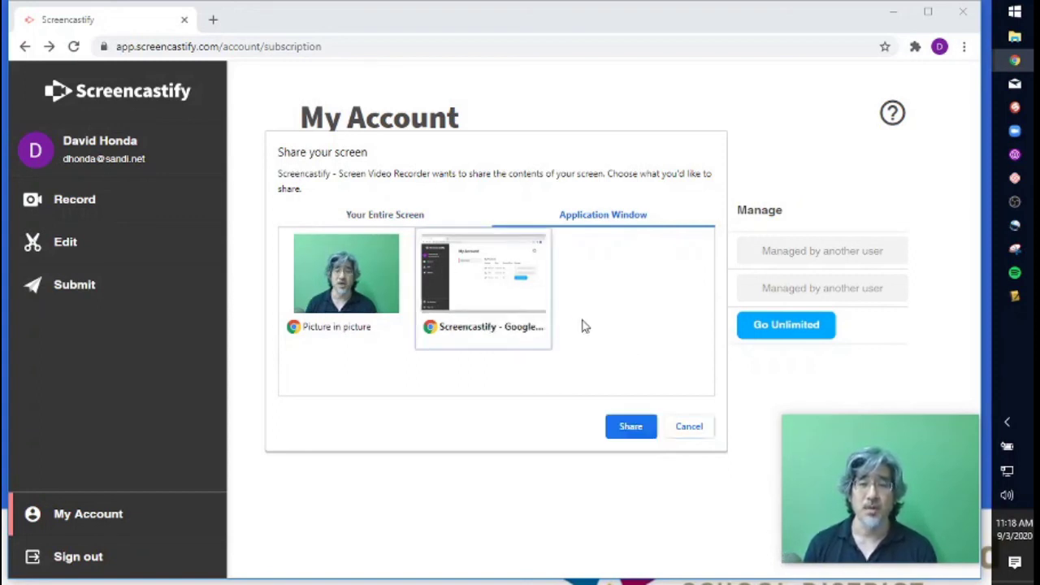
left_click(632, 426)
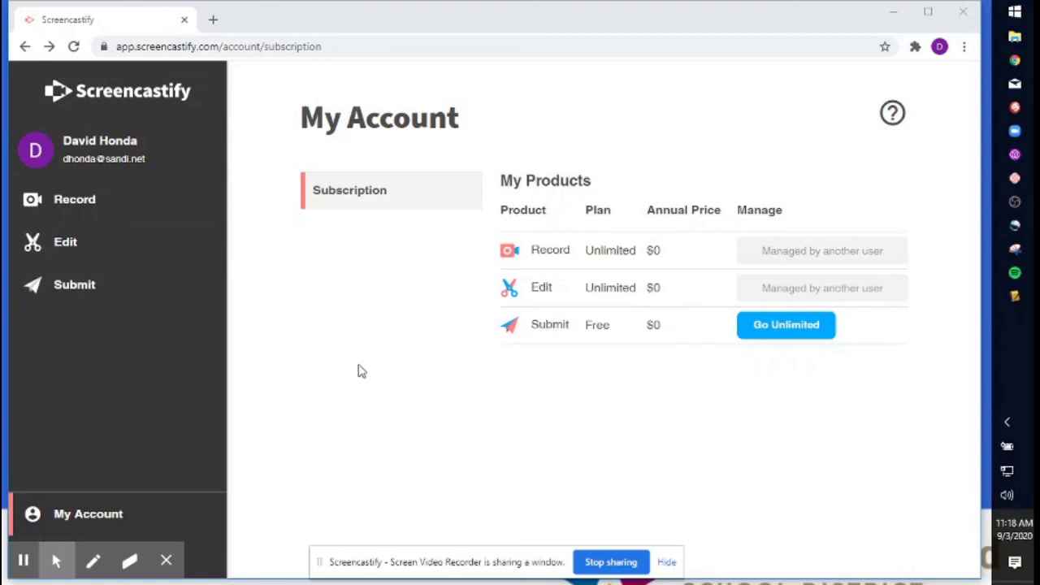
left_click(822, 33)
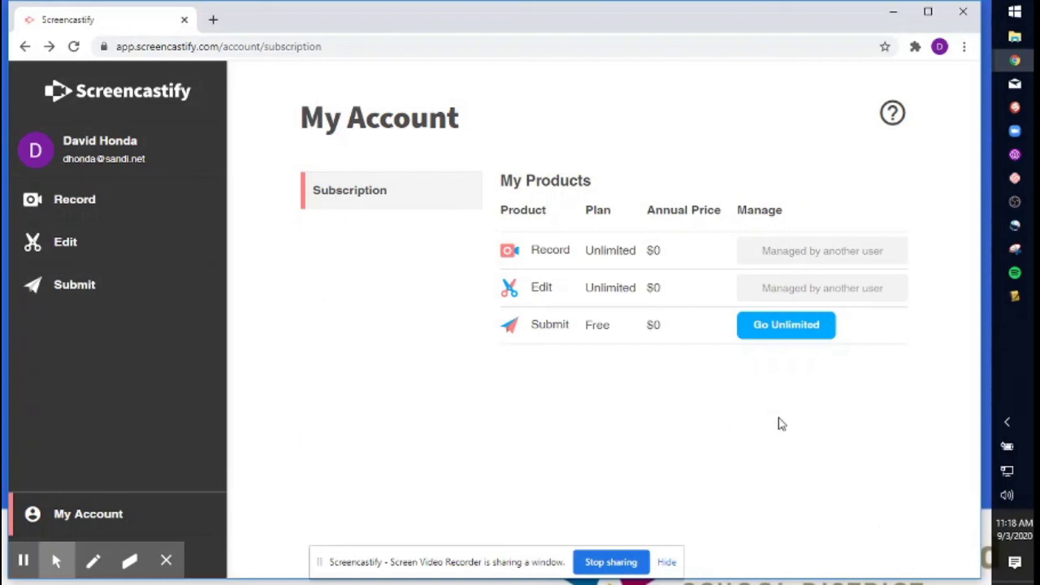
Pause the screen recording and end it
mouse_move(43, 573)
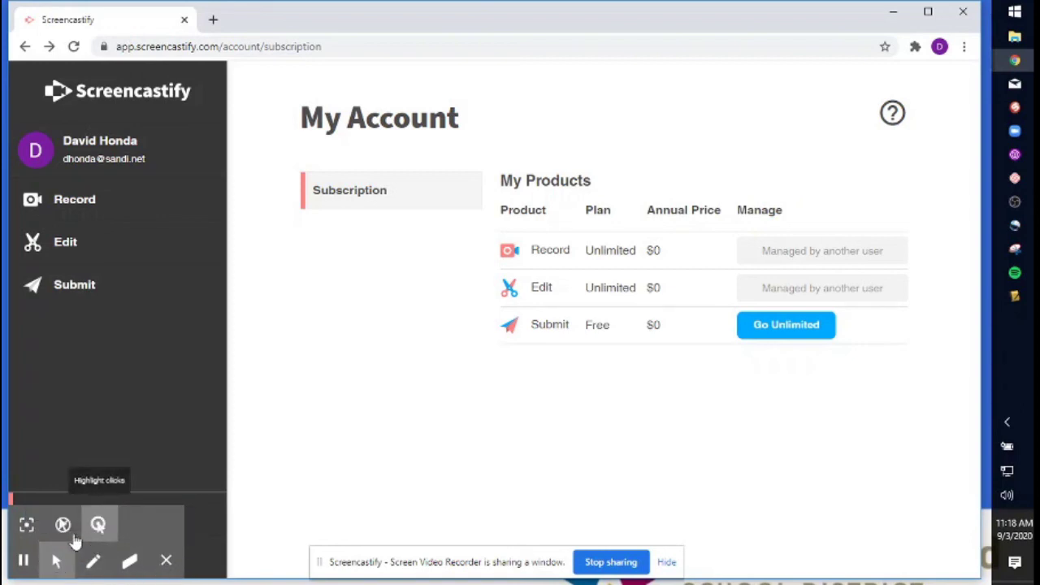
left_click(23, 560)
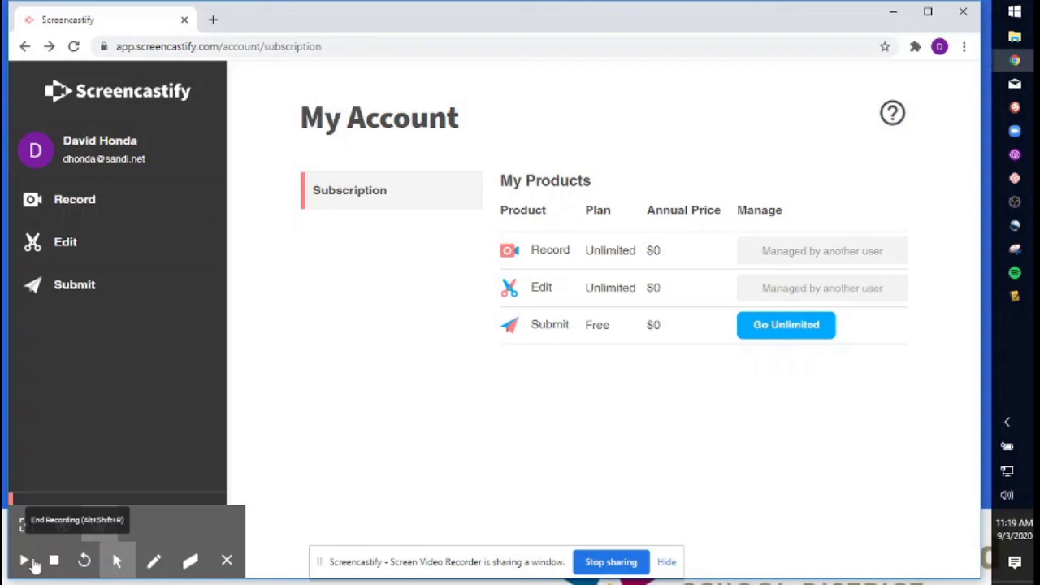
left_click(54, 561)
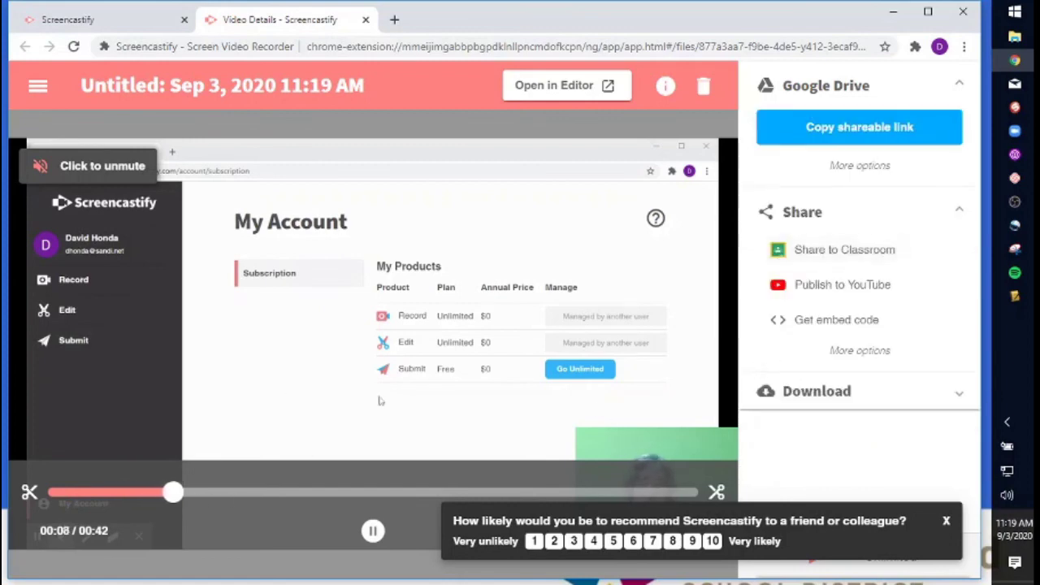
Dismiss the recommendation survey and play the recording from the start with sound, pausing at about 00:05
left_click(946, 520)
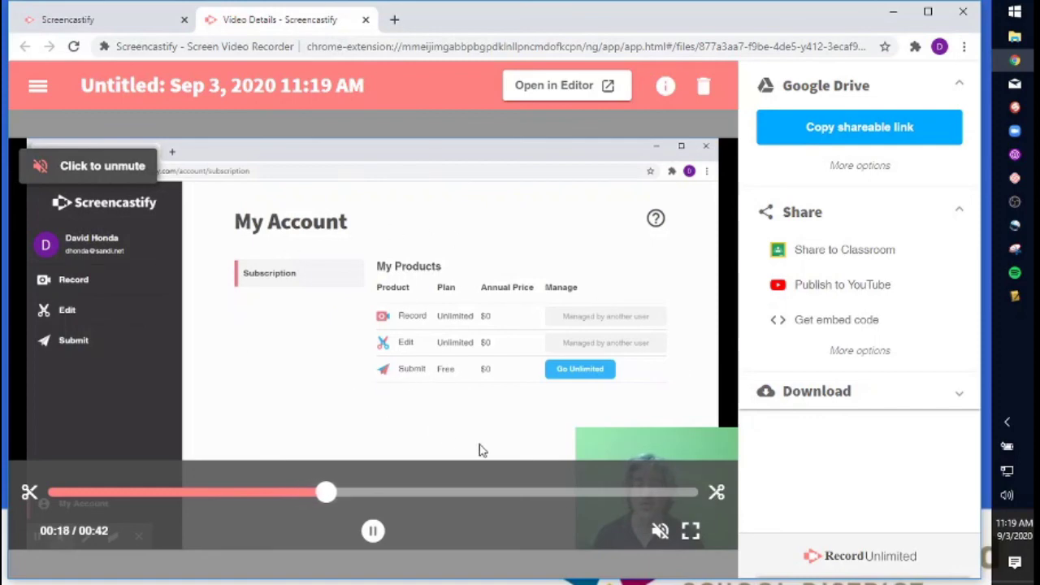
left_click(660, 536)
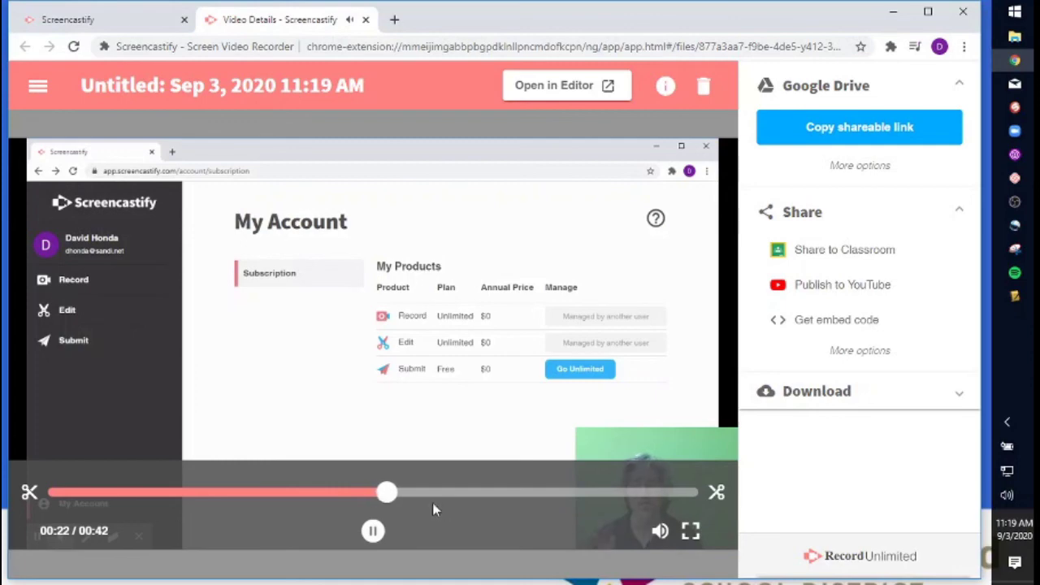
left_click(660, 532)
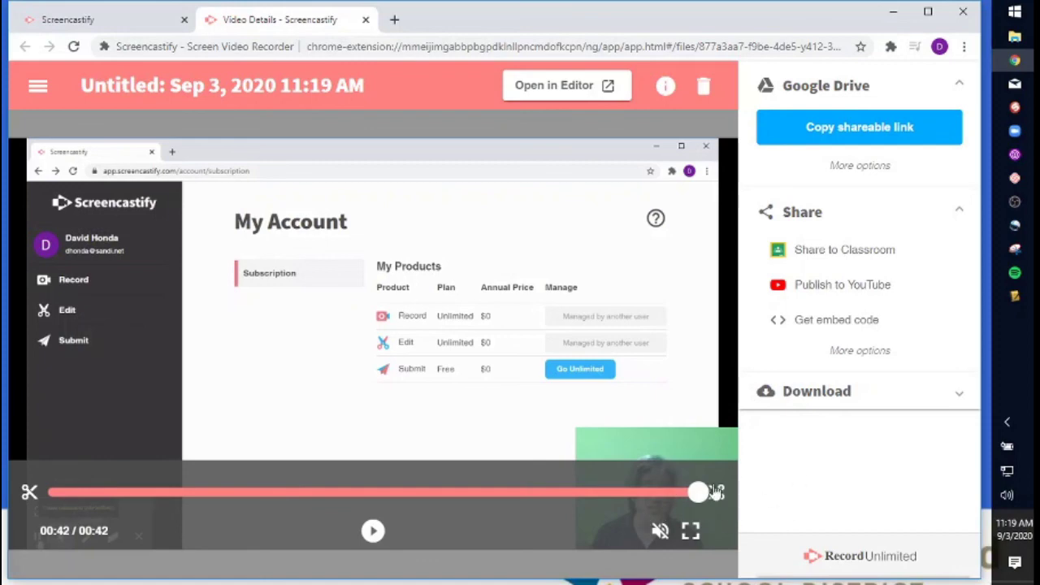
left_click(38, 494)
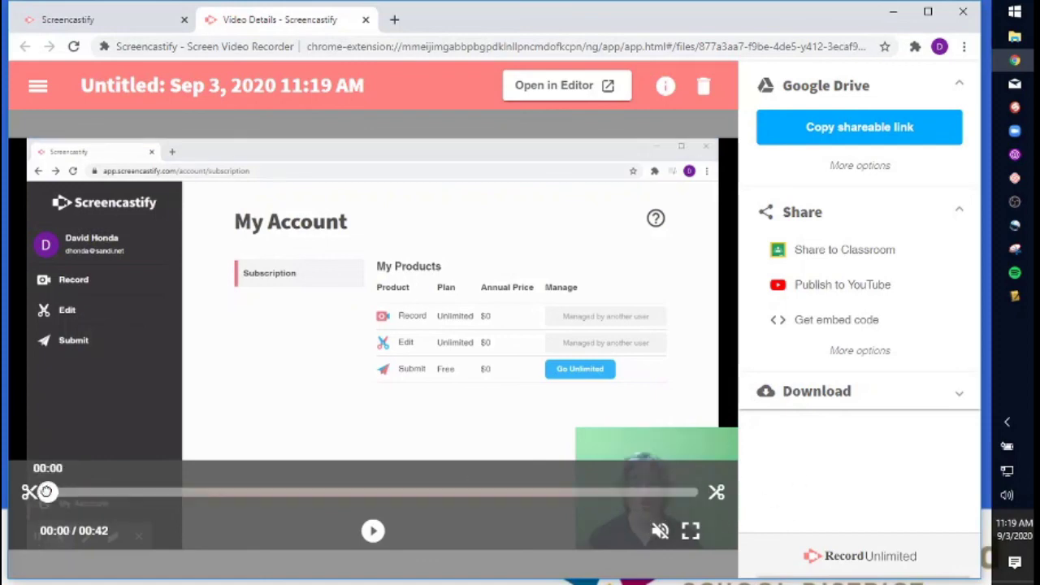
left_click(371, 532)
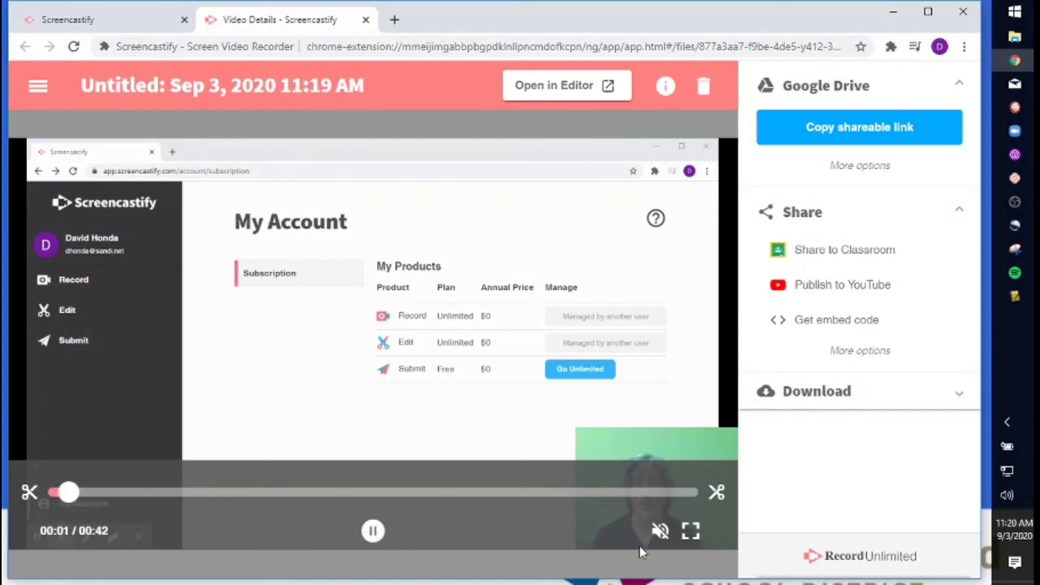
left_click(660, 531)
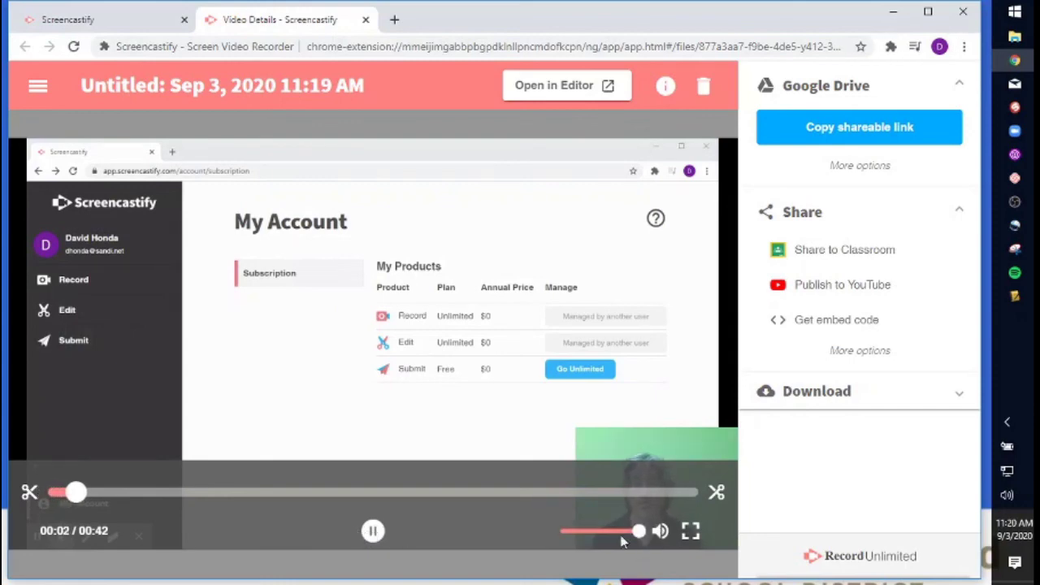
left_click(373, 532)
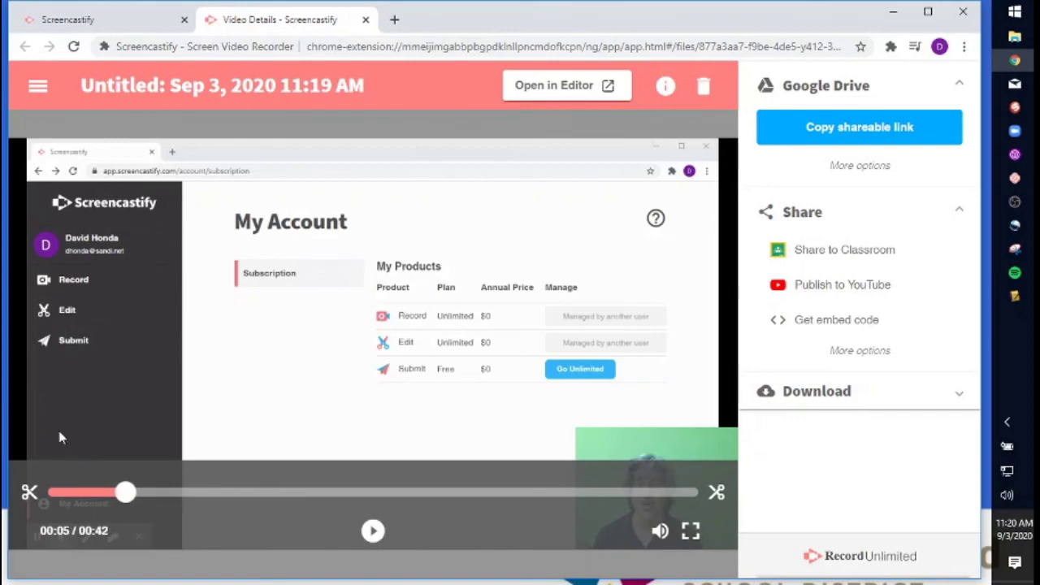
Set the recording's trim start to 00:05 and preview playback from the cut
left_click(30, 493)
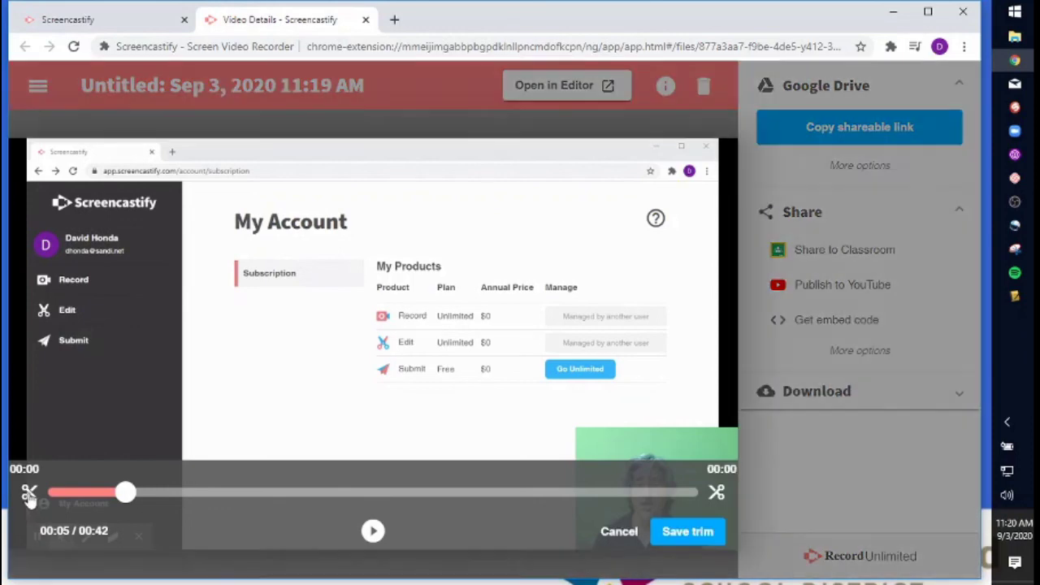
left_click_drag(47, 494, 128, 515)
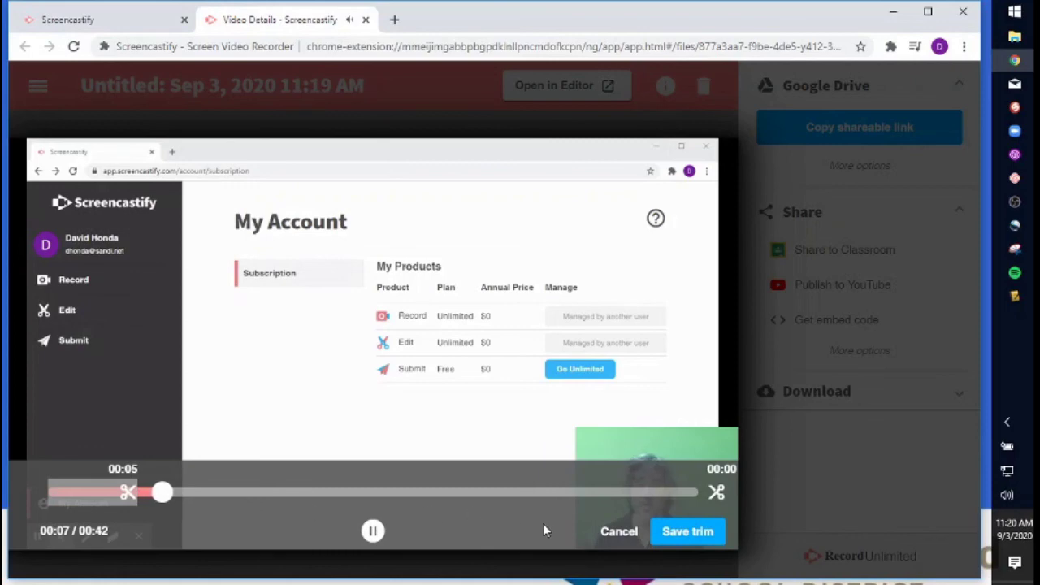
left_click(374, 531)
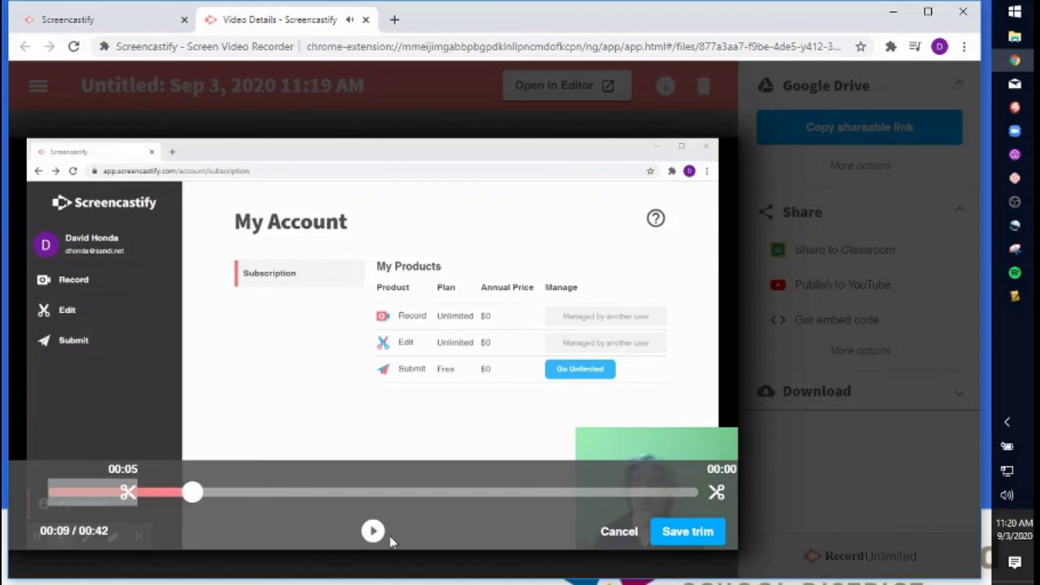
left_click(368, 529)
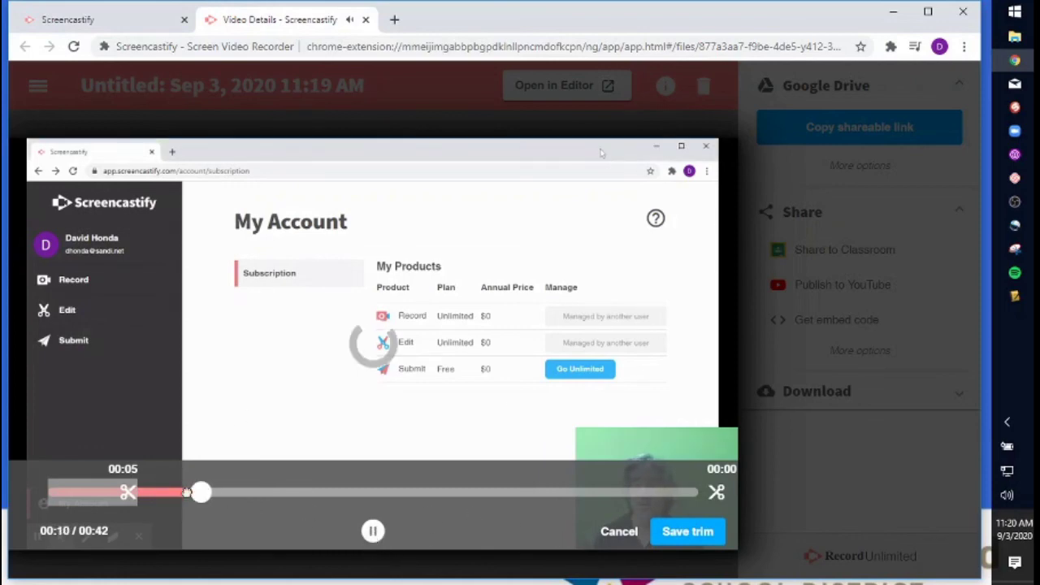
left_click(135, 493)
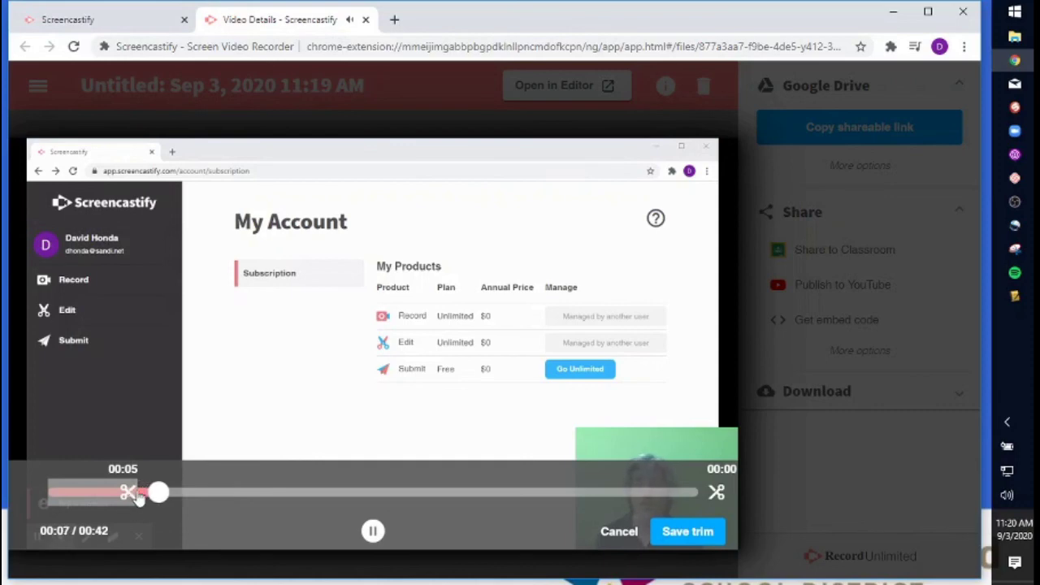
left_click(373, 530)
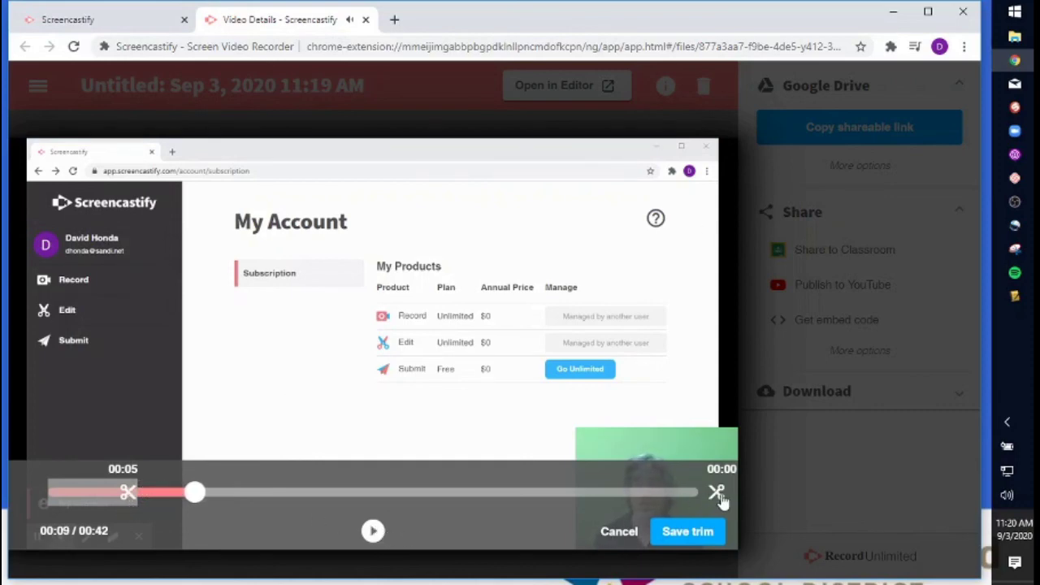
Set the trim end to 00:39 and save the trimmed recording
left_click_drag(719, 495, 657, 504)
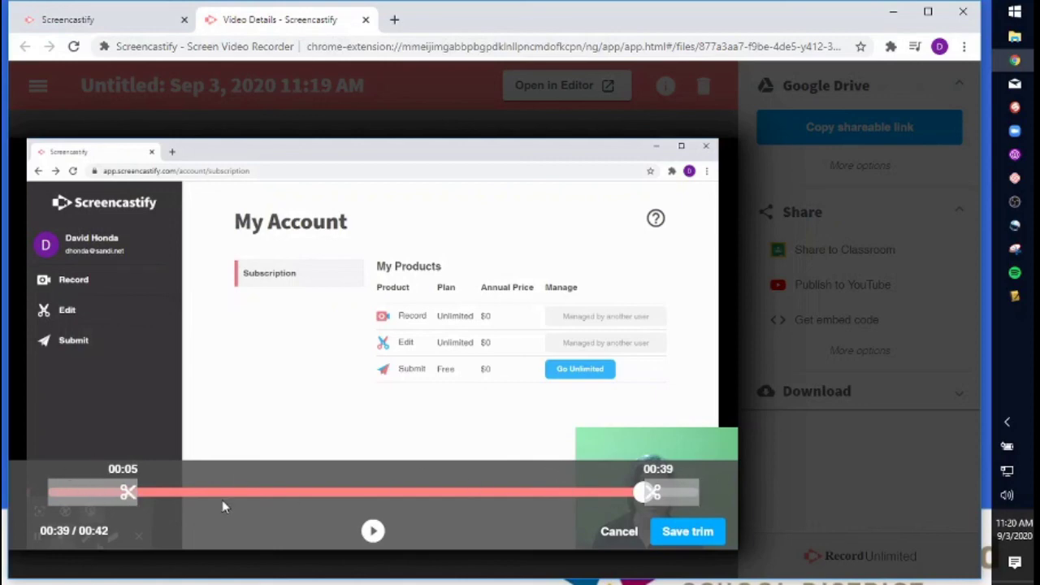
left_click(687, 533)
left_click(619, 393)
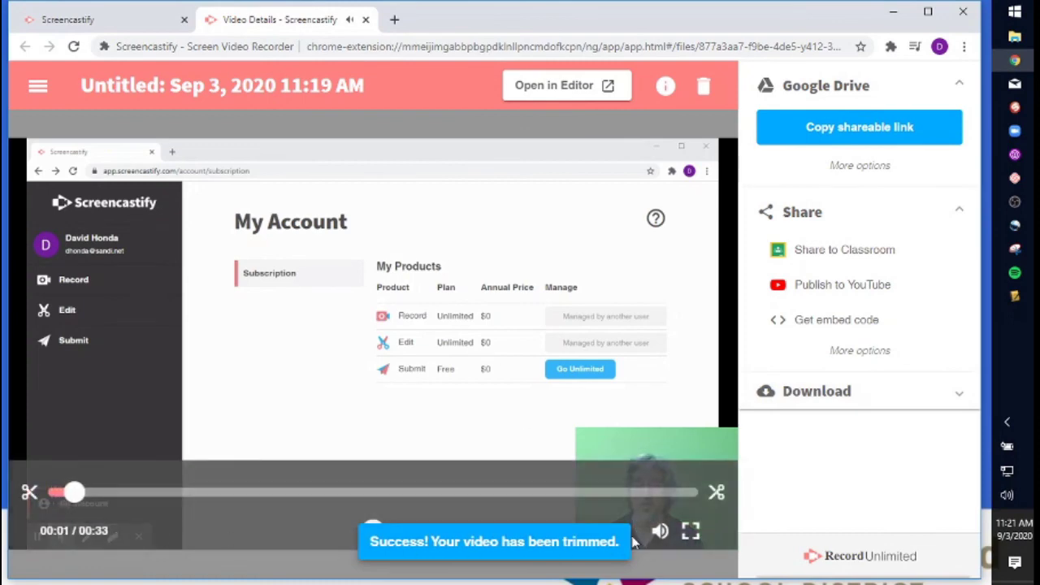
Mute the trimmed video's playback and show the available download and export options
left_click(660, 530)
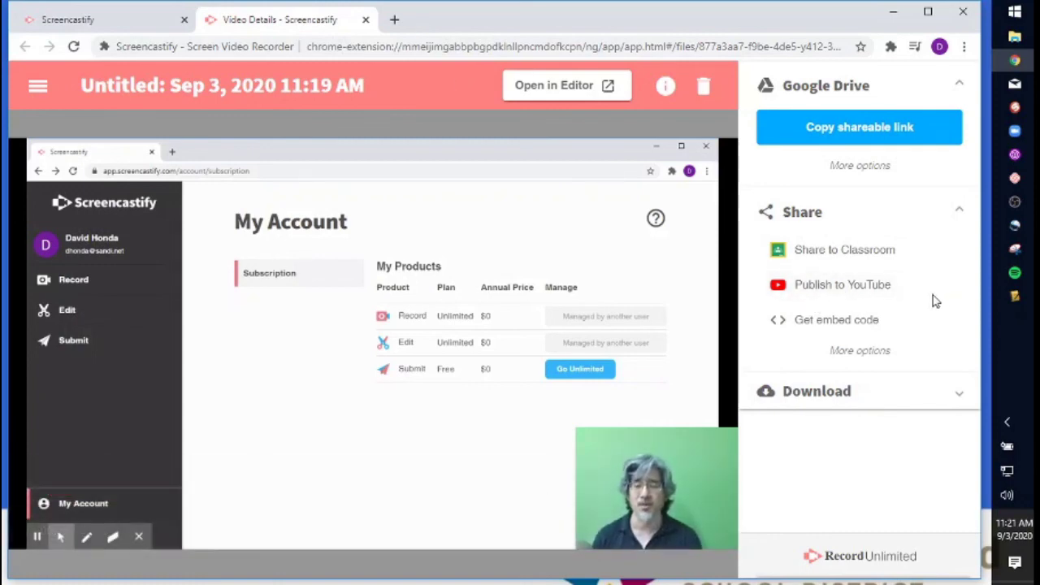
left_click(955, 400)
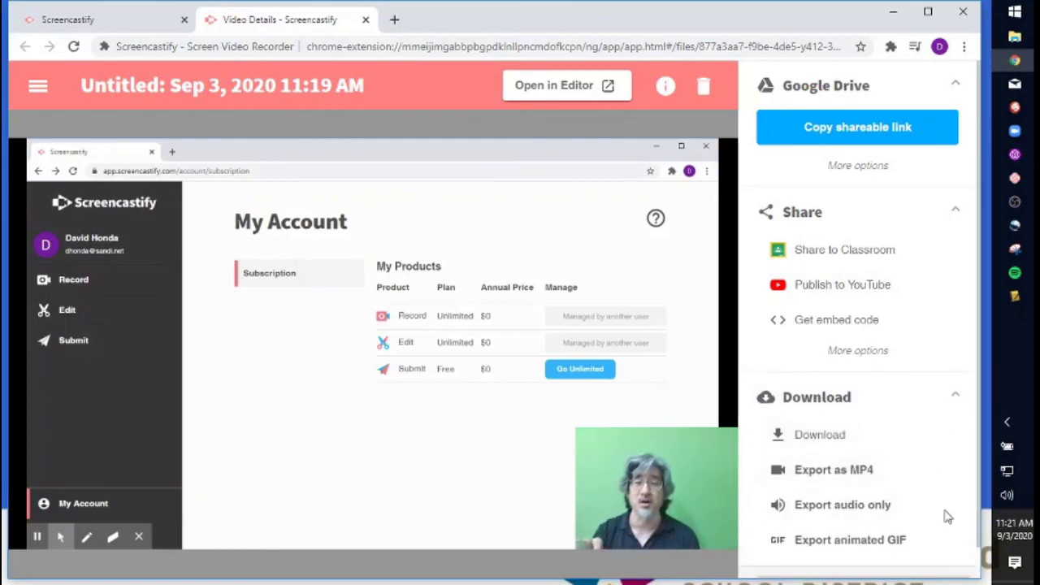
Open the trimmed recording in the editor and add a text overlay reading "Welcome to Back to School Night"
mouse_move(602, 266)
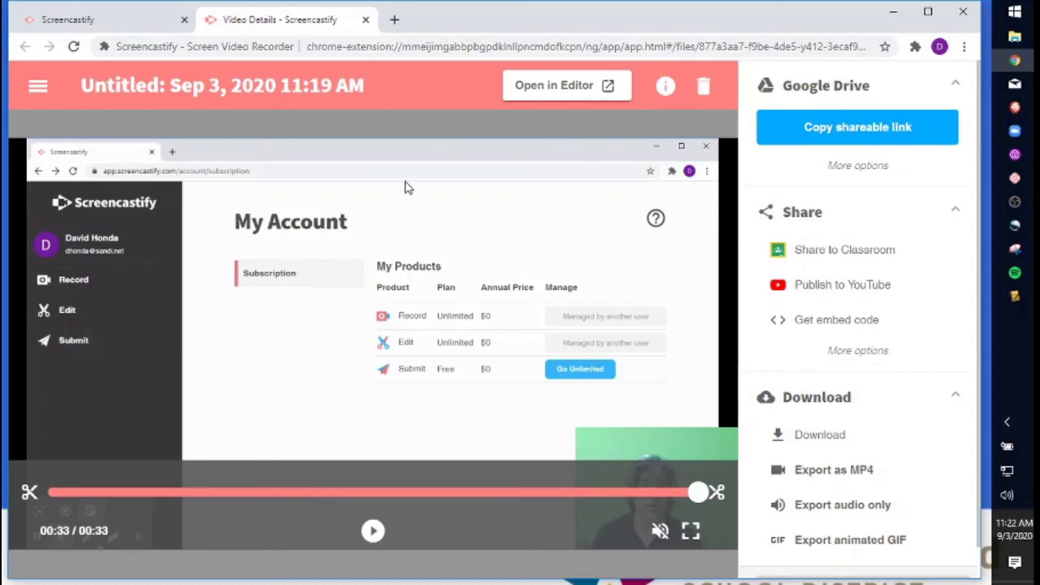
left_click(555, 85)
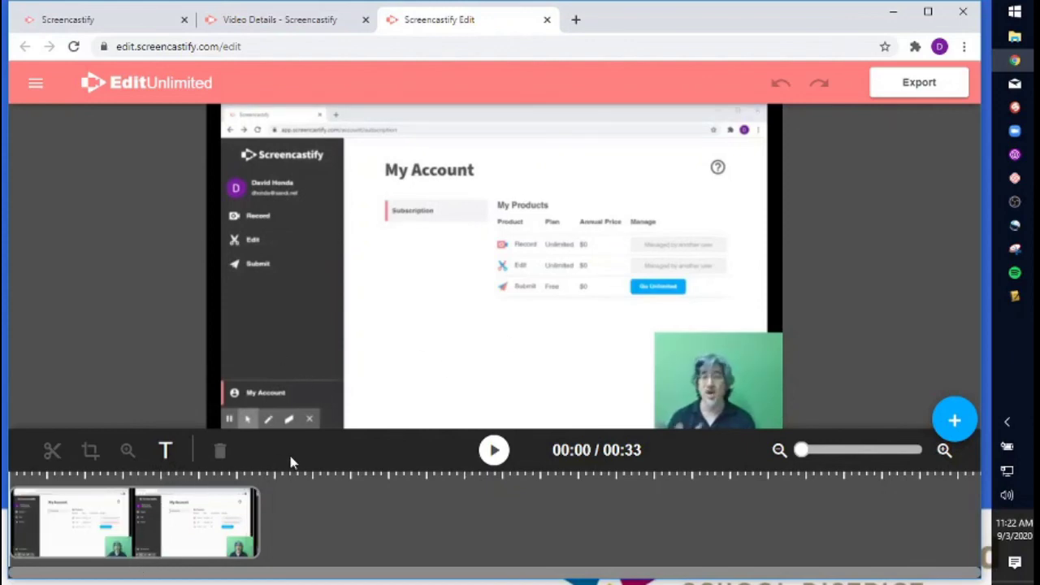
left_click(166, 453)
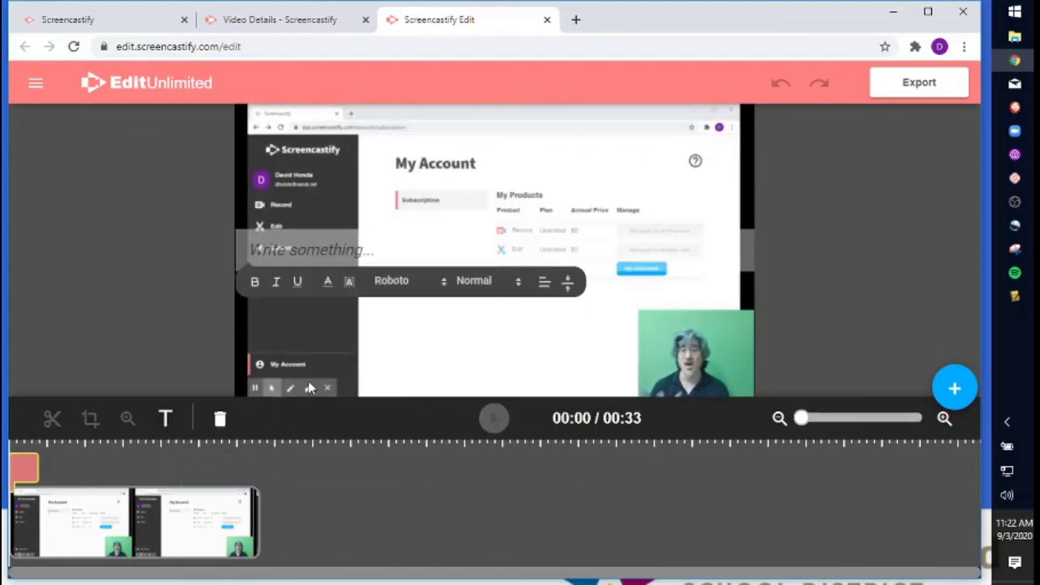
type("My")
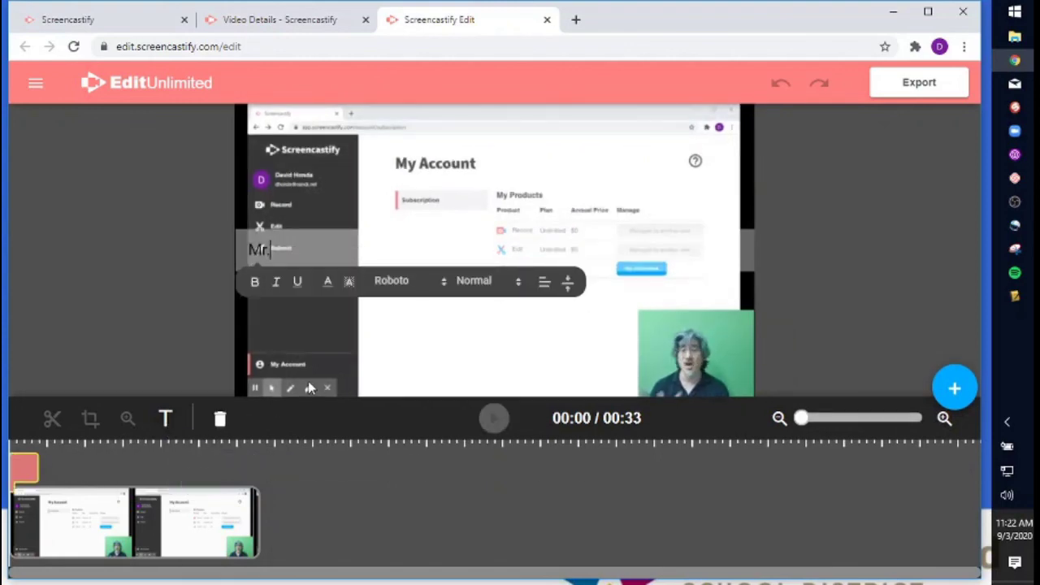
key("BackSpace")
key("BackSpace")
type("Welcom")
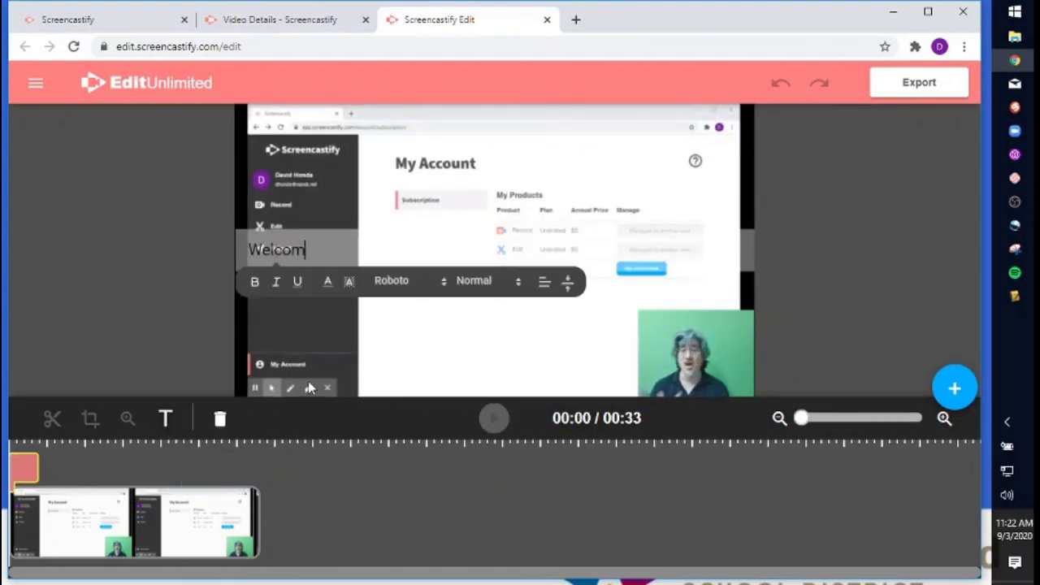
type("e to Back to School")
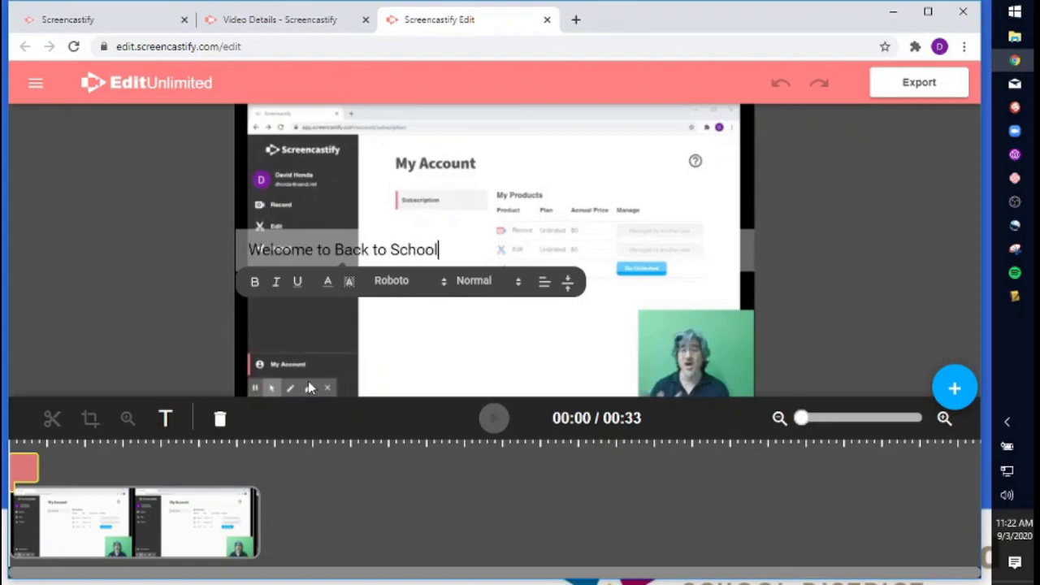
type(" Night")
Add a second line to the text overlay with the teacher's title and surname followed by "- Math 8"
key("Return")
type("Mr")
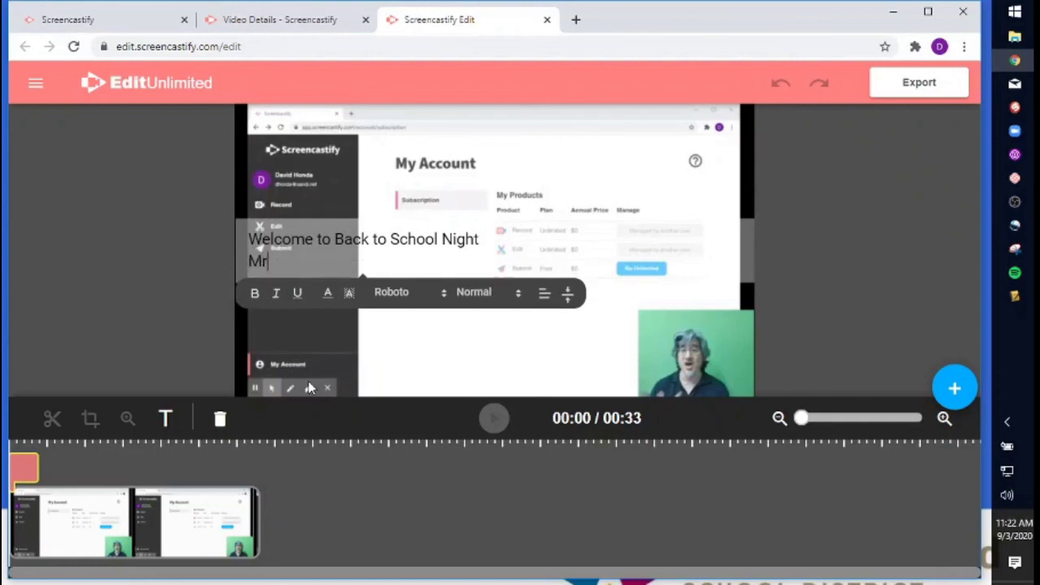
type(". Honda - Math 9")
key("BackSpace")
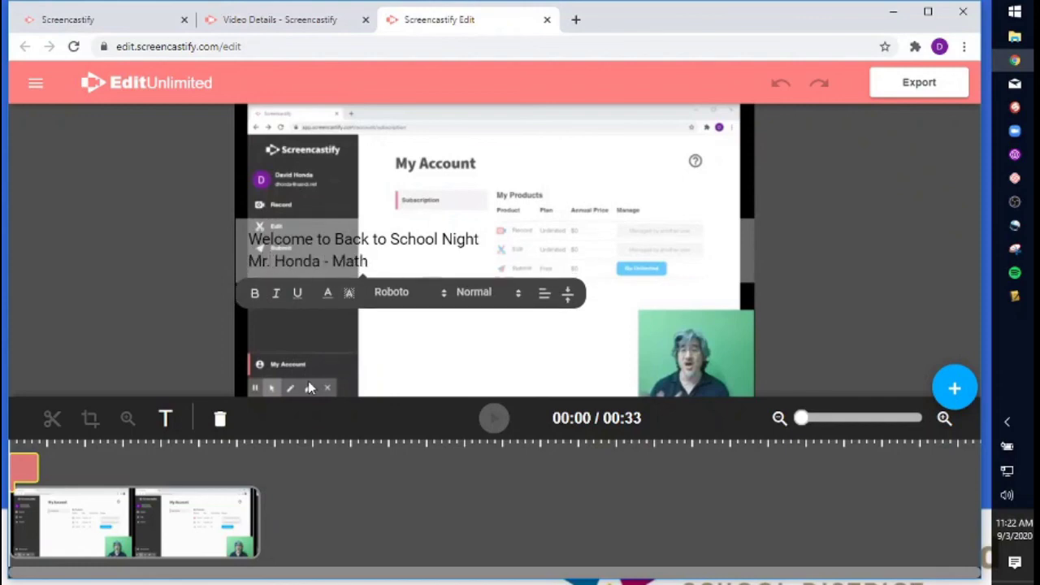
type("8")
Set the font colour of both text overlay lines to red
left_click_drag(402, 265, 239, 238)
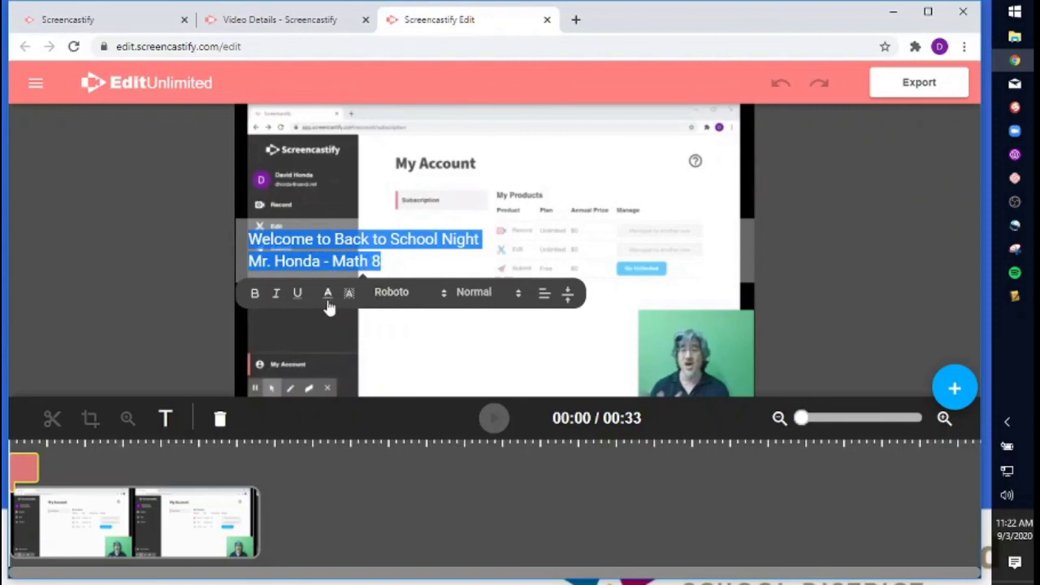
left_click(328, 295)
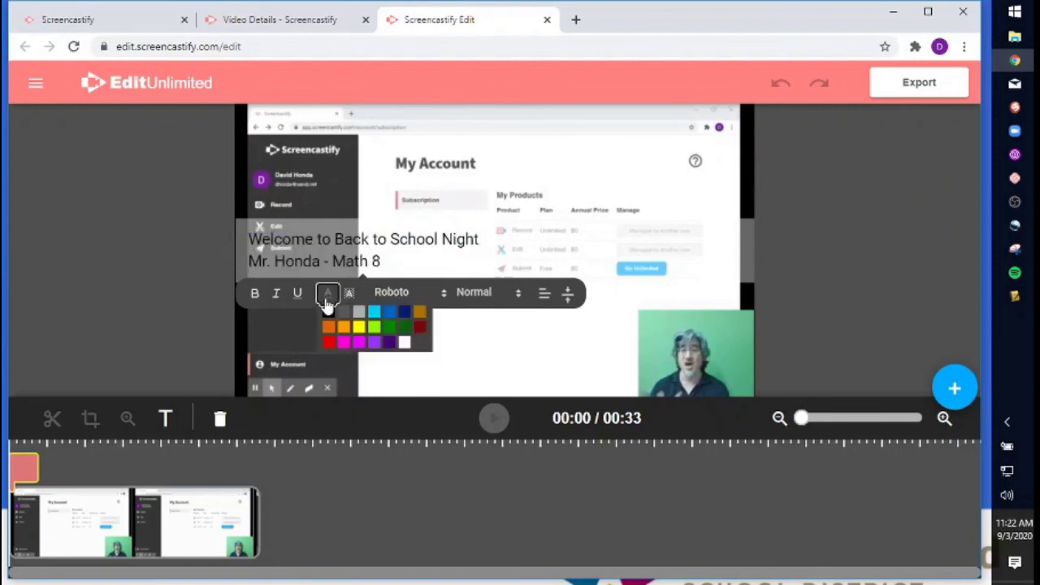
left_click(327, 342)
left_click(430, 363)
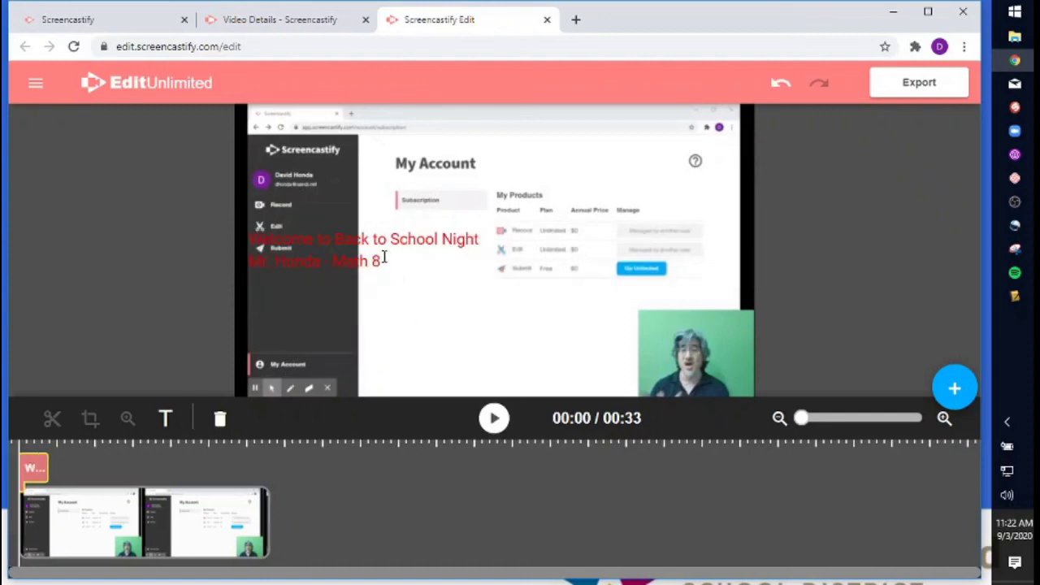
Recolour both lines of the text overlay light blue, keeping their wording intact
left_click_drag(385, 258, 252, 241)
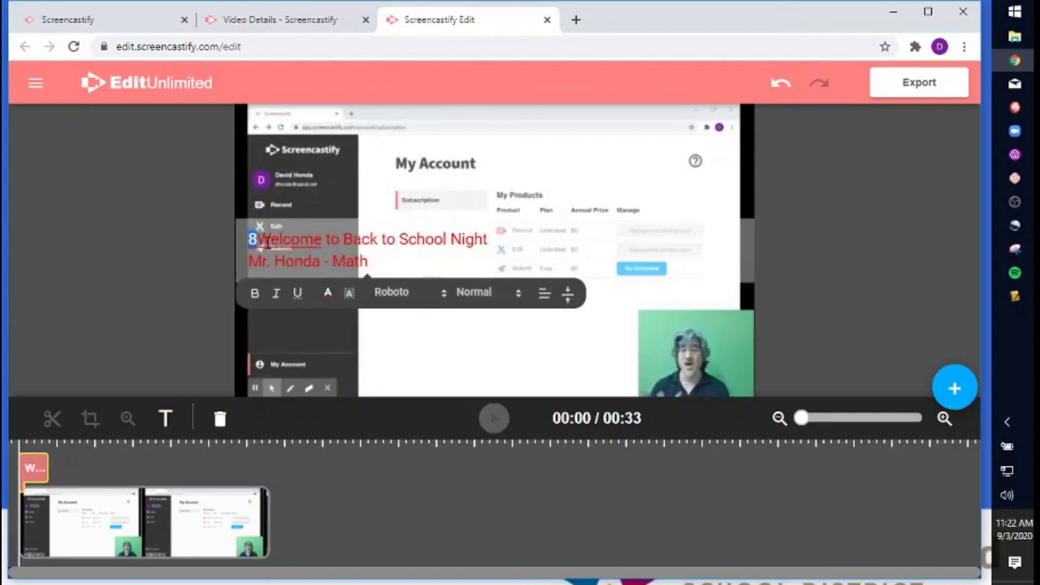
key("ctrl+z")
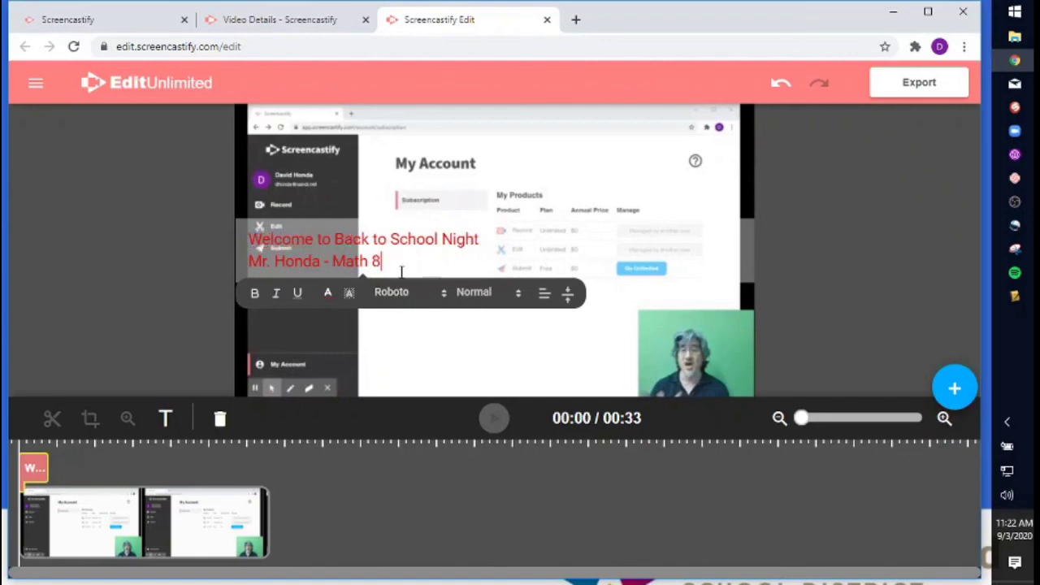
triple_click(368, 257)
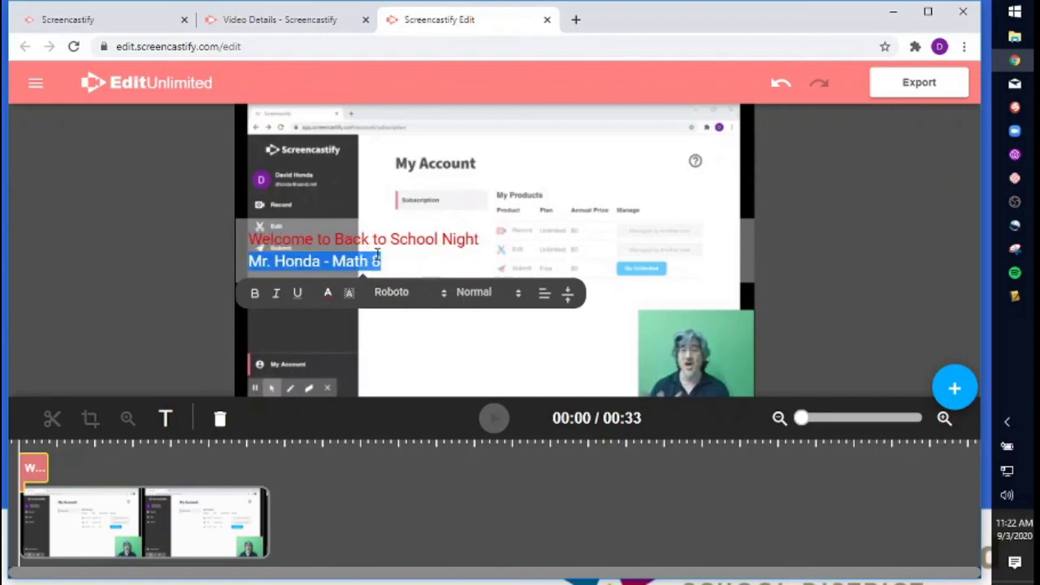
key("ctrl+a")
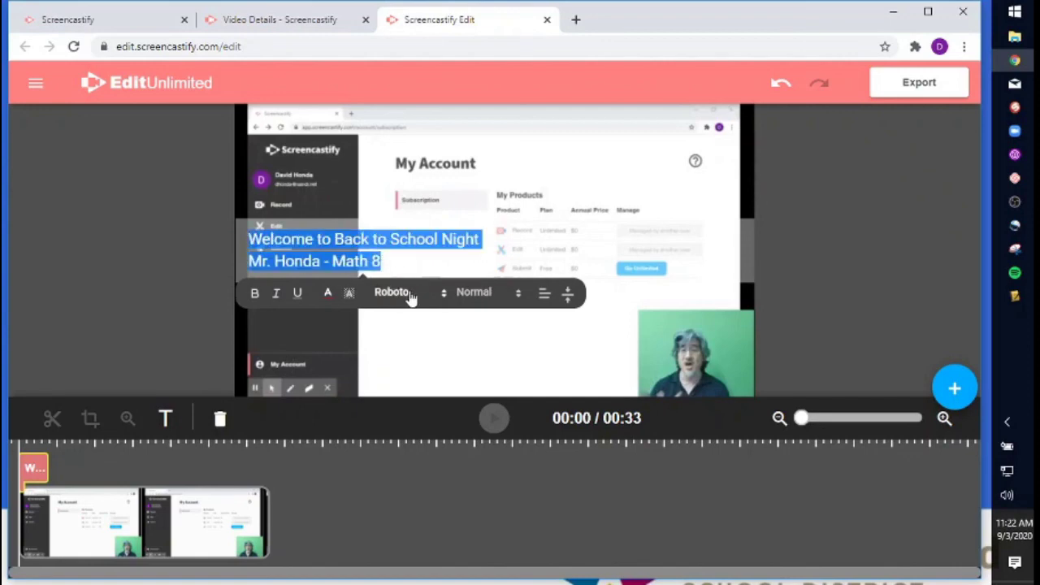
left_click(326, 296)
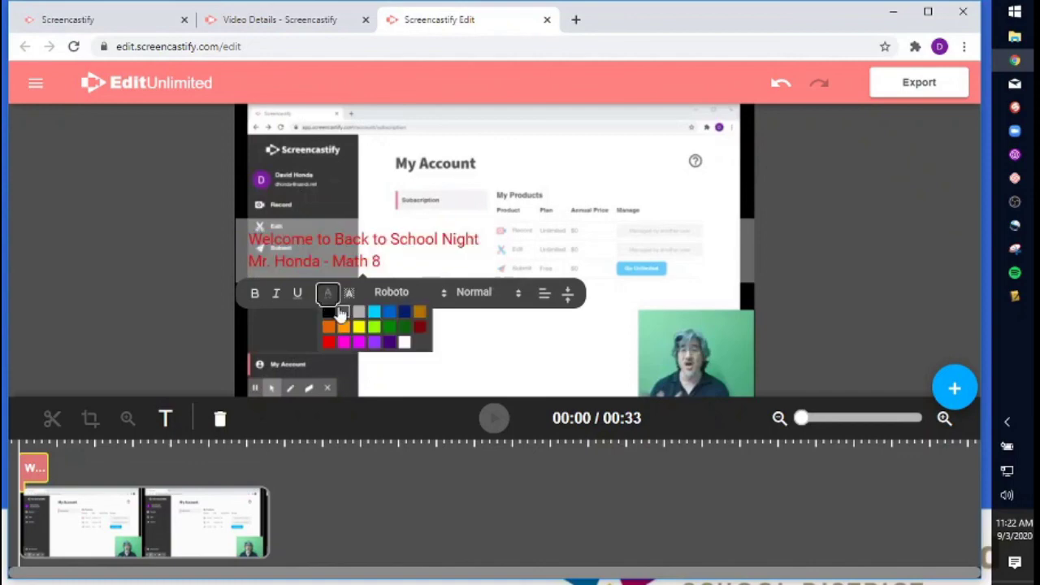
left_click(373, 319)
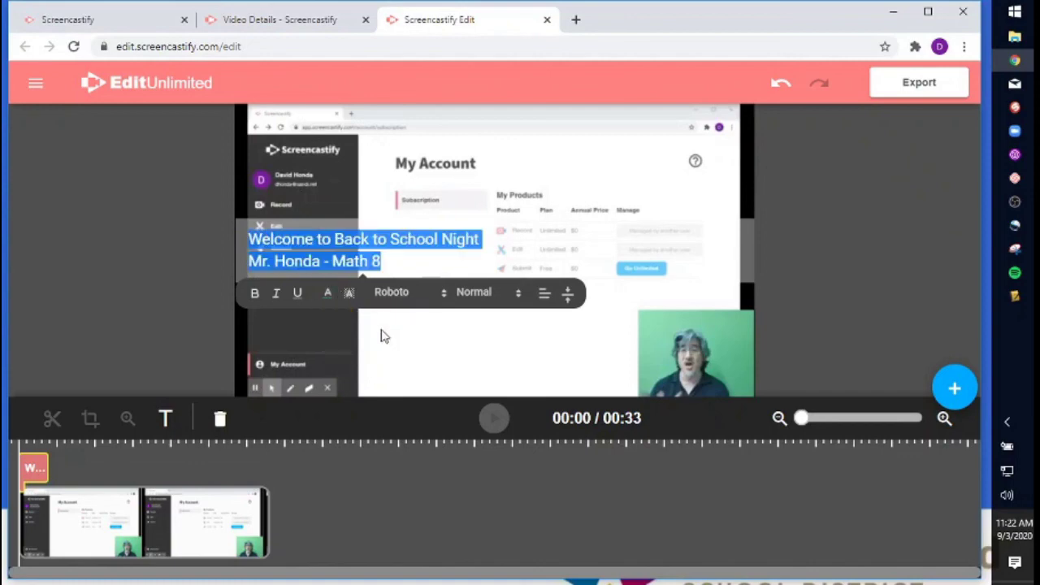
left_click(469, 345)
Align the text overlay vertically to the top of the video frame
left_click(334, 259)
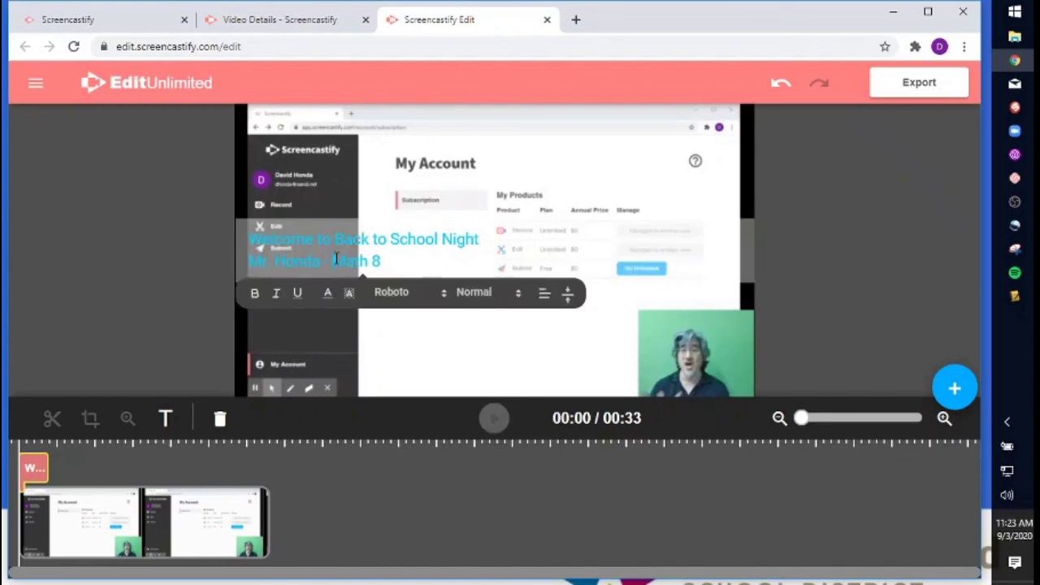
left_click(572, 304)
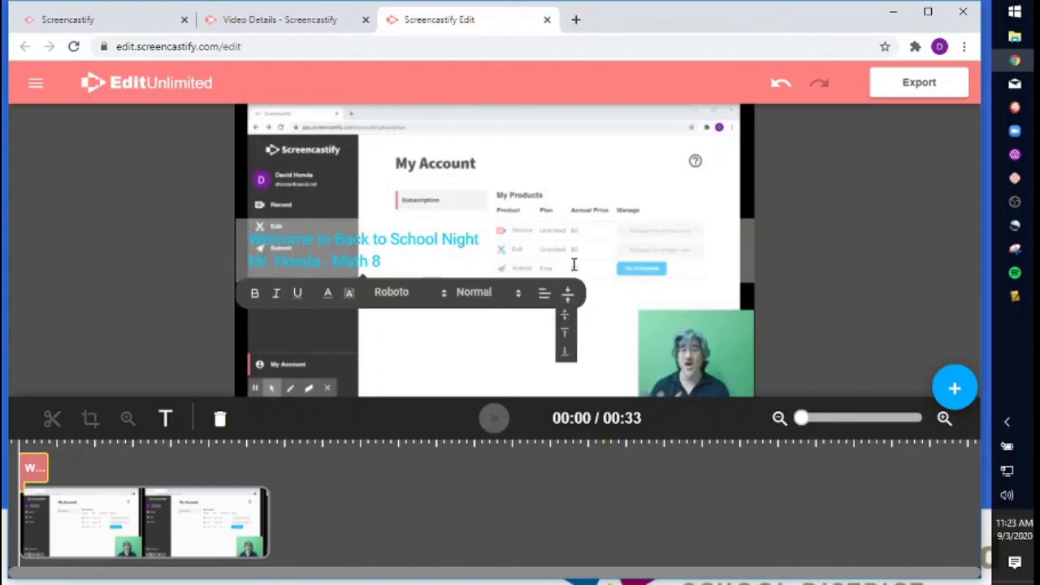
left_click(574, 265)
left_click(570, 299)
left_click(567, 325)
left_click(566, 296)
left_click(567, 333)
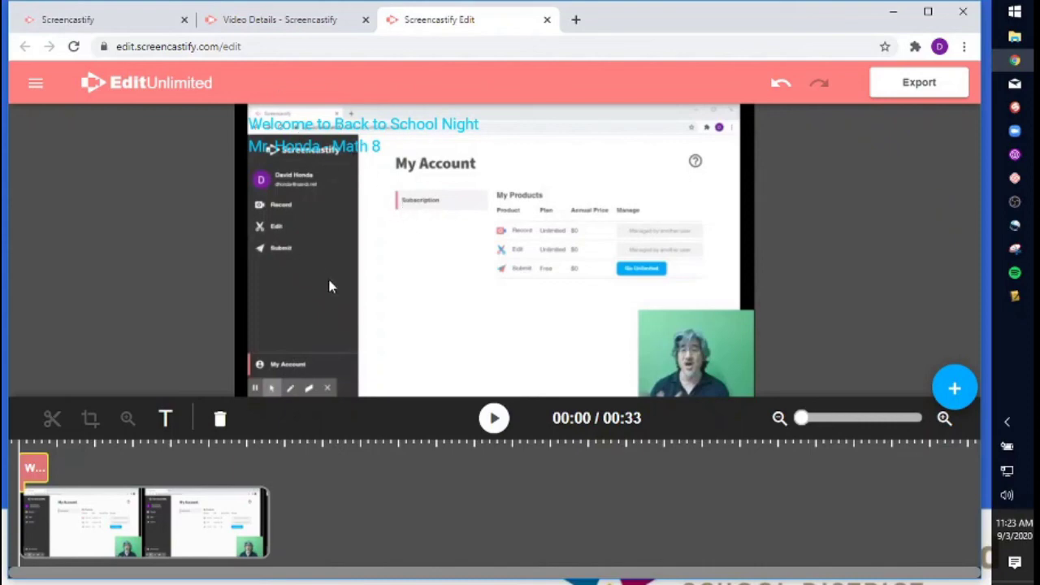
Right-align both lines of the text overlay in the video frame
left_click(165, 419)
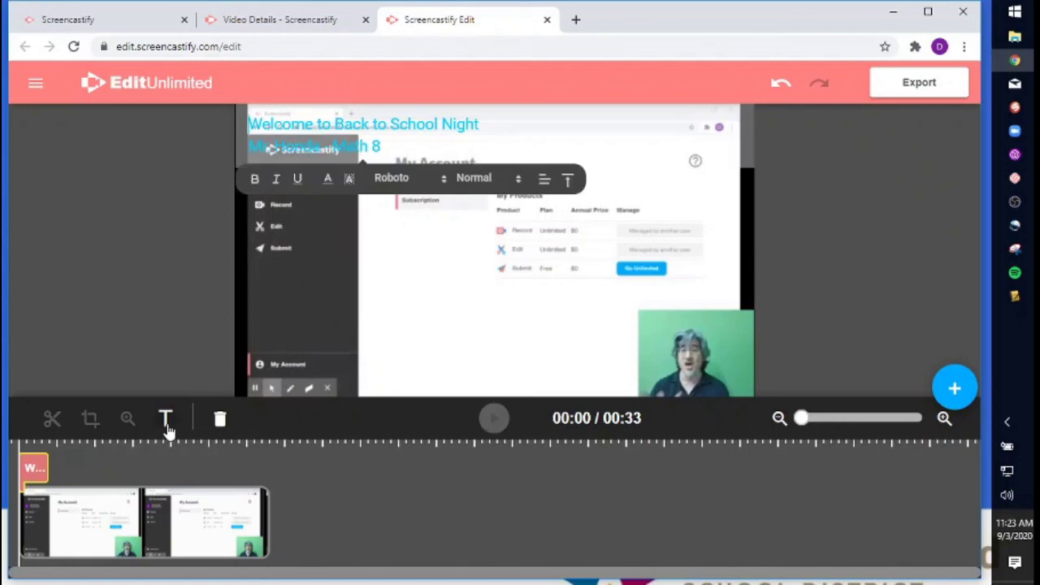
left_click(546, 181)
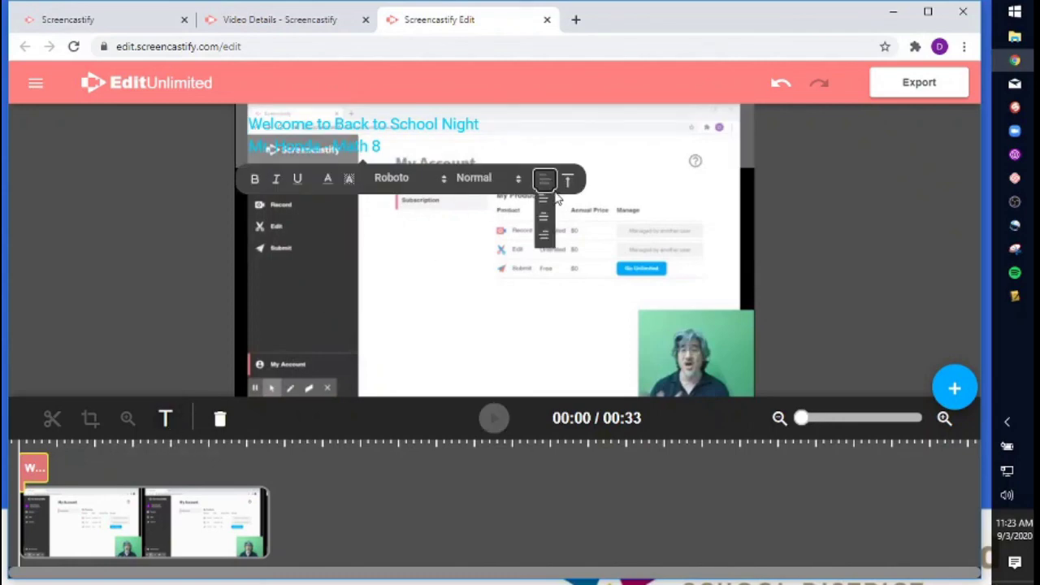
left_click(543, 235)
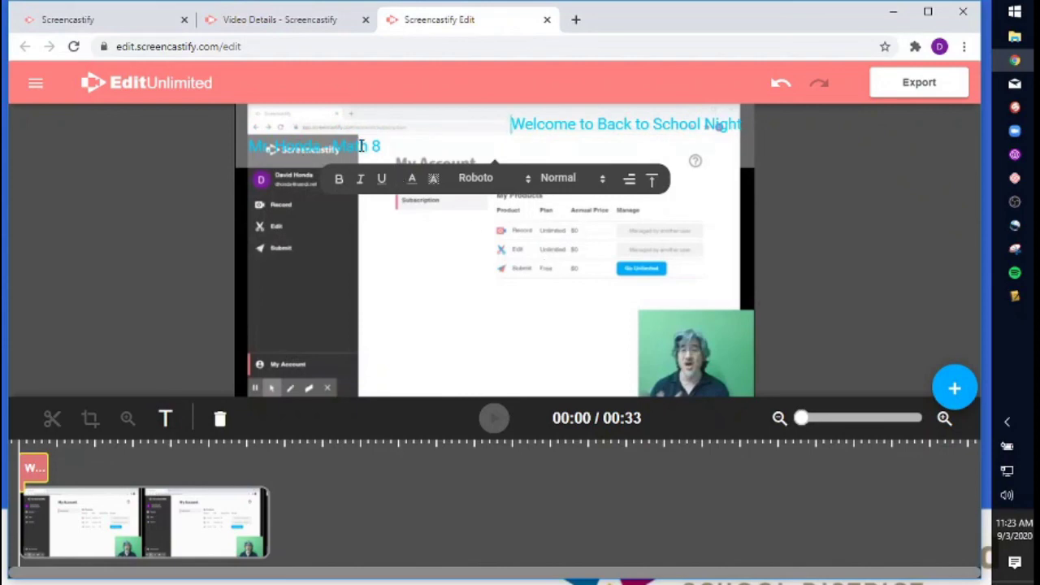
left_click(628, 179)
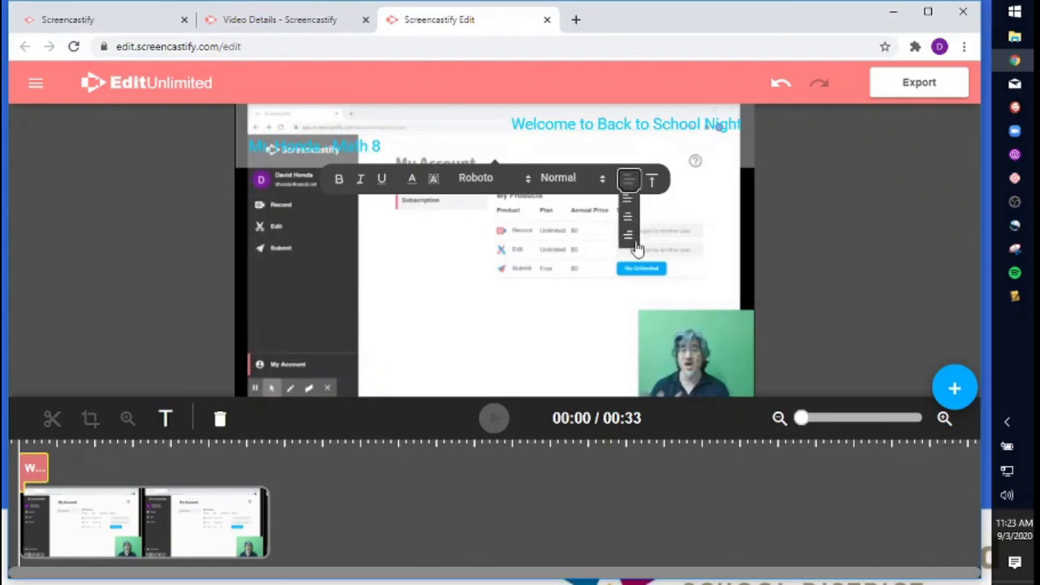
left_click(637, 241)
left_click(605, 276)
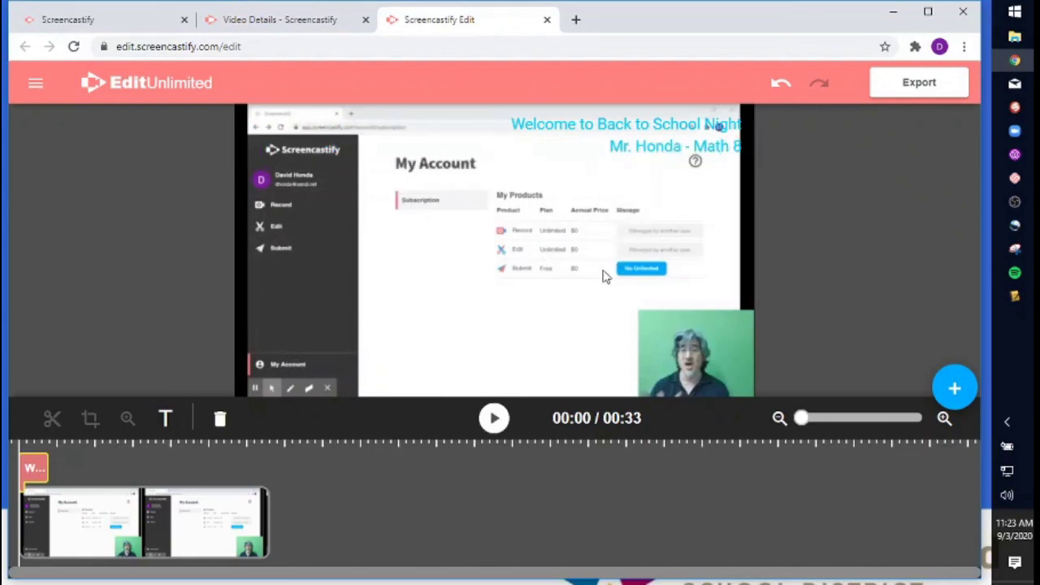
Play the video to about 00:07 to check the text's duration, and extend the text overlay to the video's end at 00:33
mouse_move(45, 473)
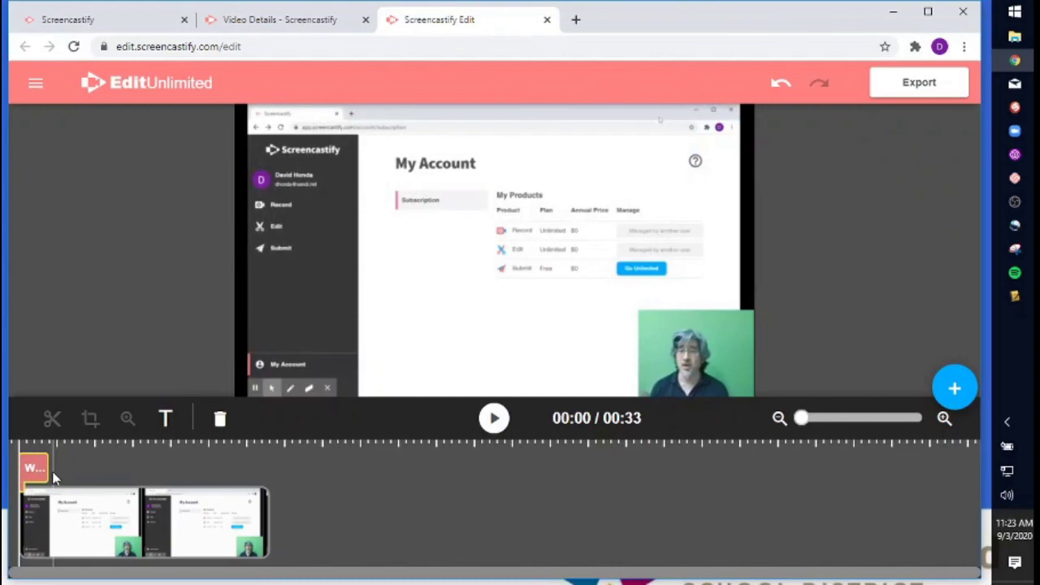
left_click(494, 419)
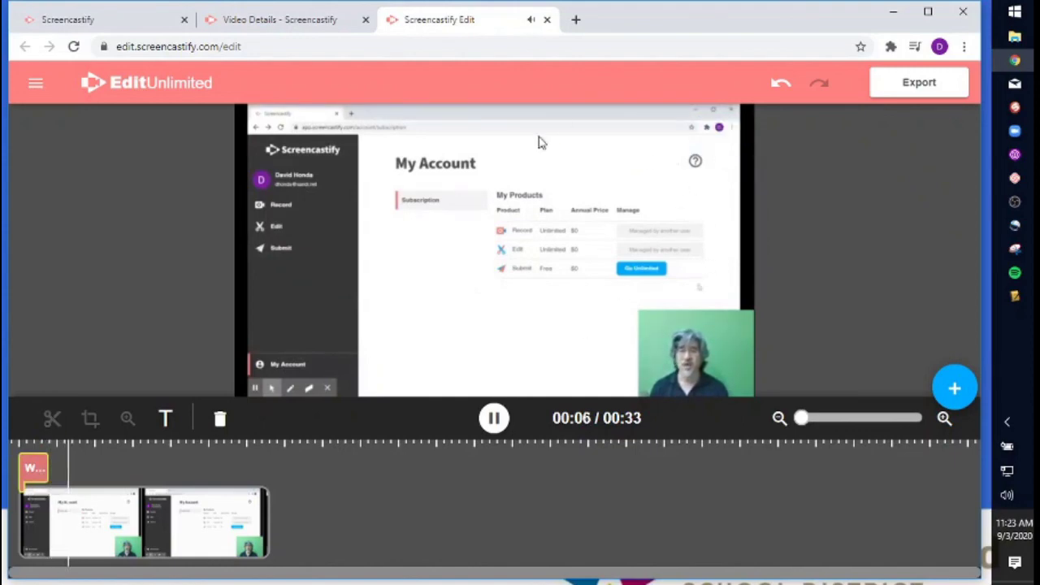
left_click(494, 418)
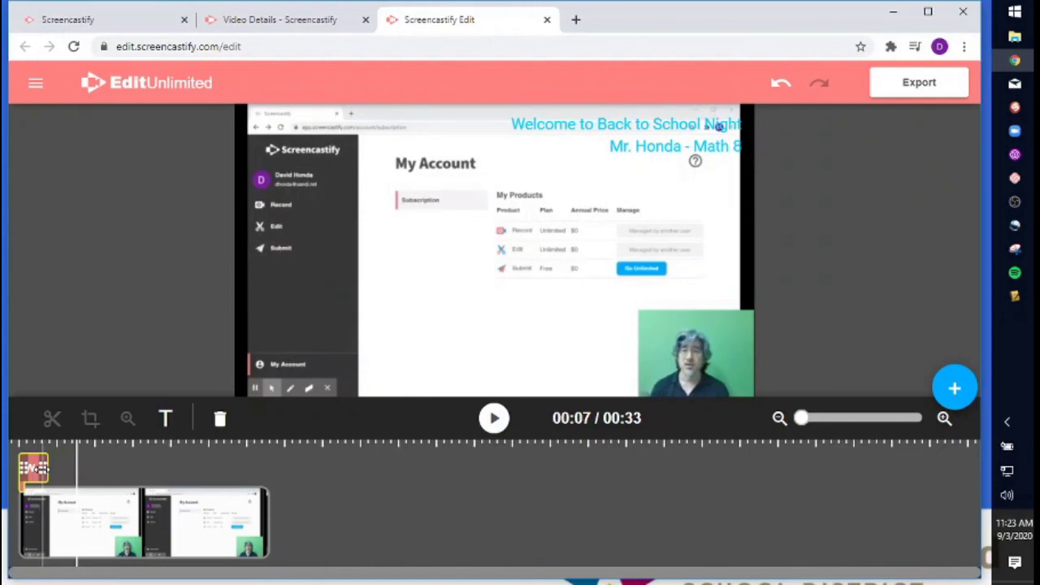
left_click_drag(45, 470, 279, 480)
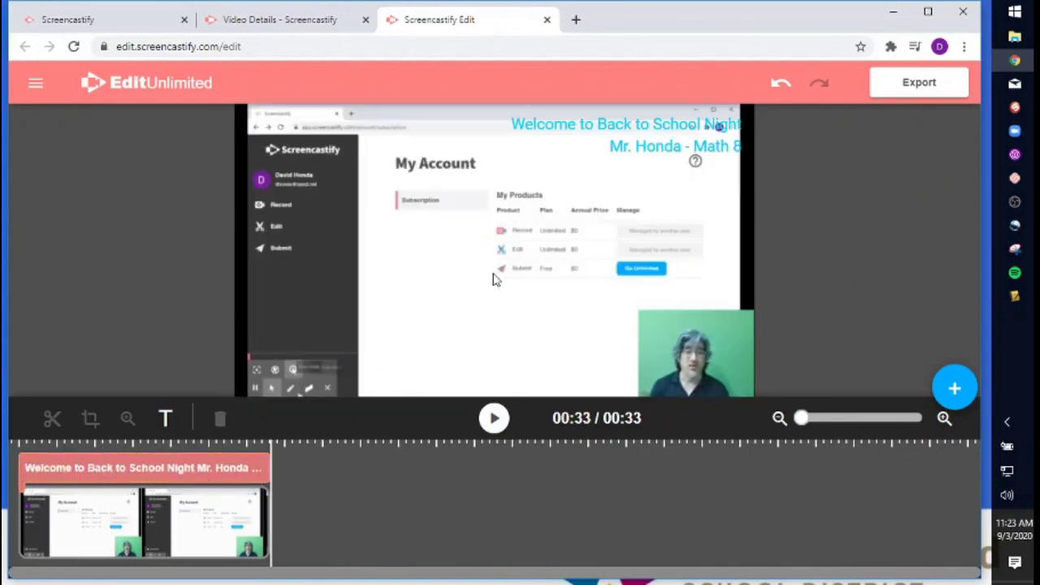